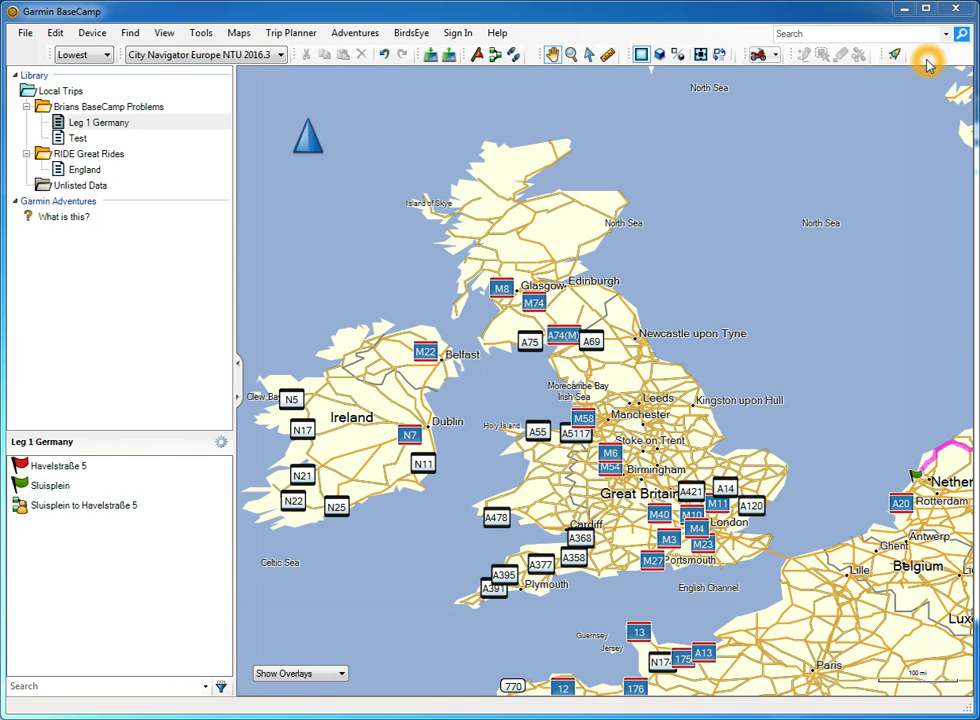
# Hide the Detail Level toolbar
pyautogui.click(799, 49)
pyautogui.click(855, 49)
pyautogui.click(855, 53)
pyautogui.click(921, 60)
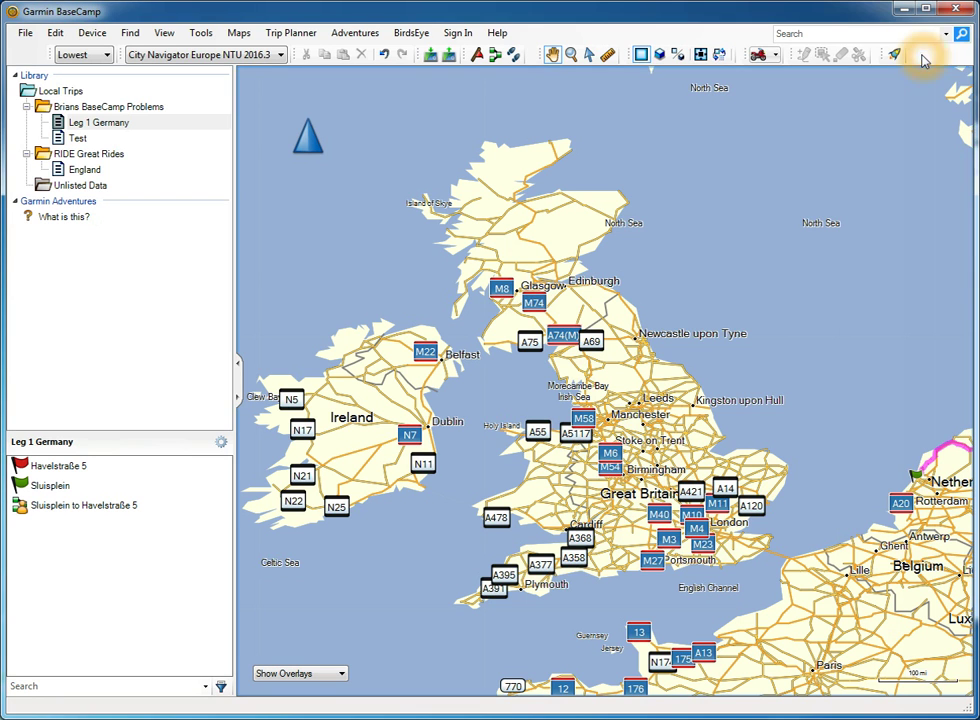
pyautogui.rightClick(922, 60)
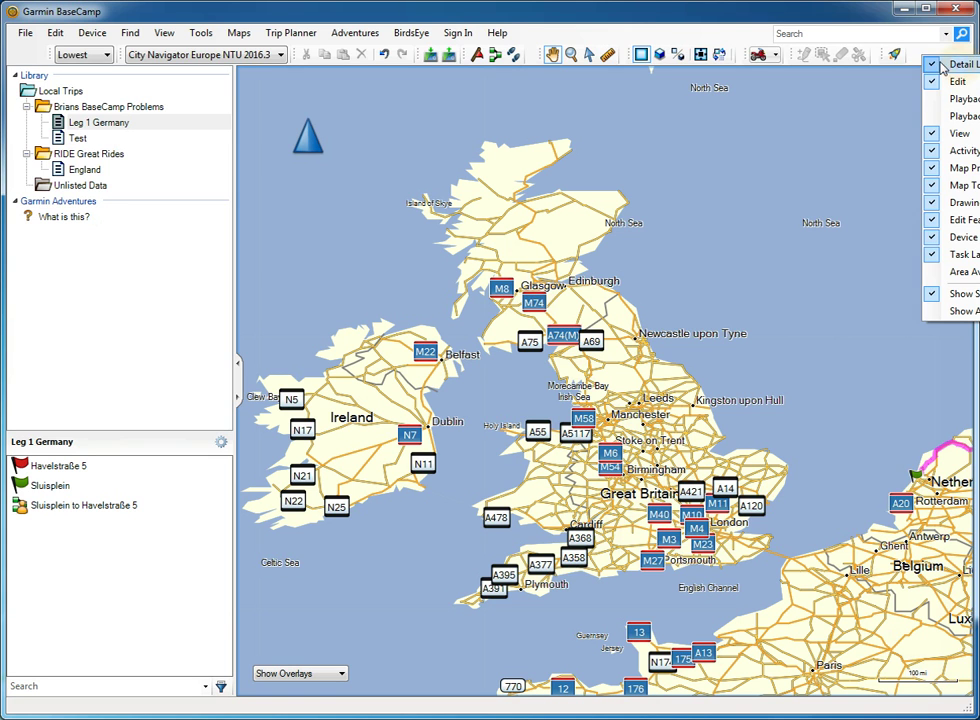
pyautogui.click(935, 64)
pyautogui.click(857, 63)
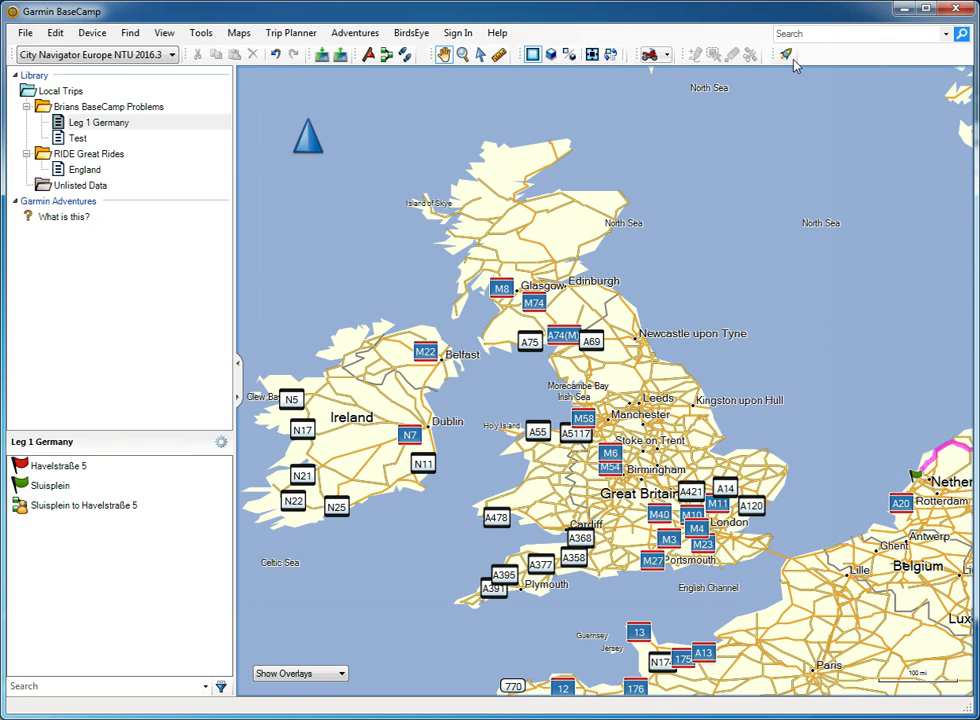
# Hide the Map Tools toolbar
pyautogui.click(422, 54)
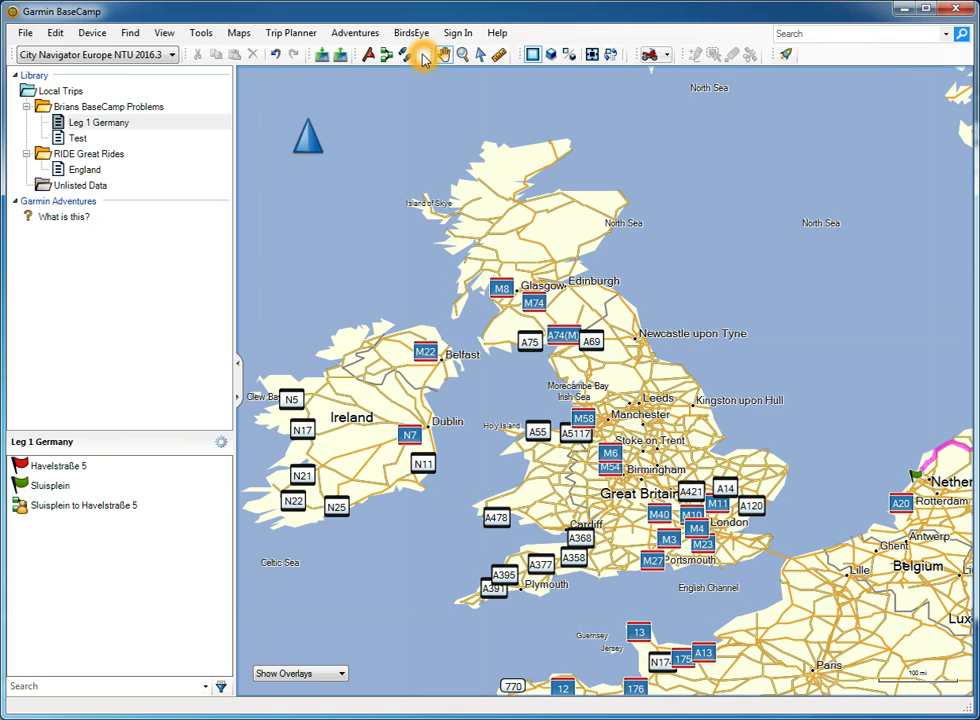
pyautogui.rightClick(422, 54)
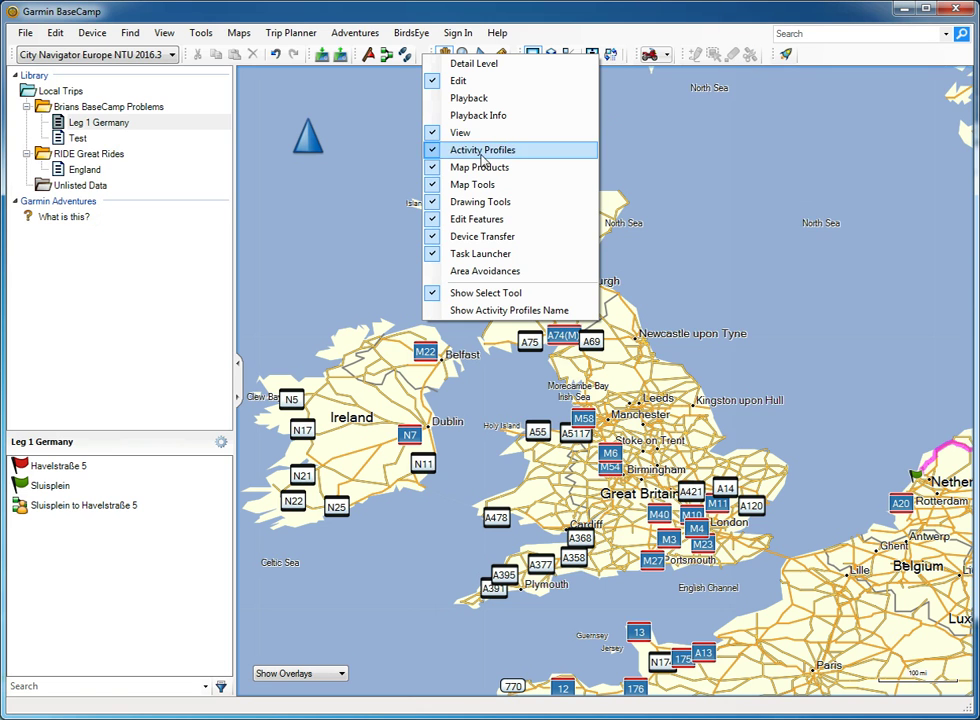
pyautogui.click(440, 185)
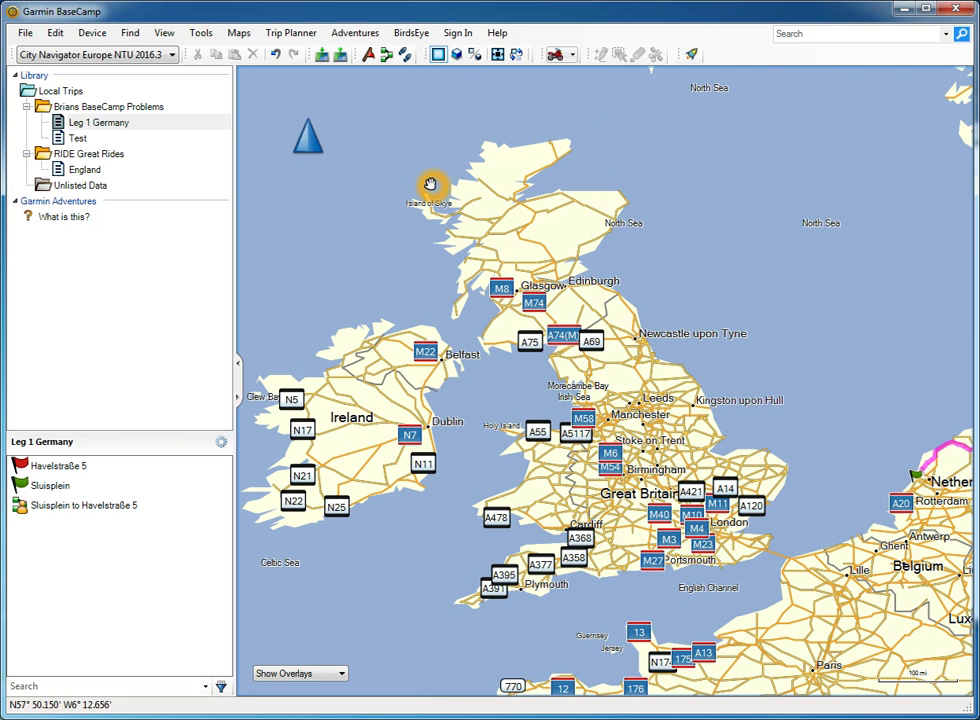
# Show the Map Tools toolbar again
pyautogui.click(430, 184)
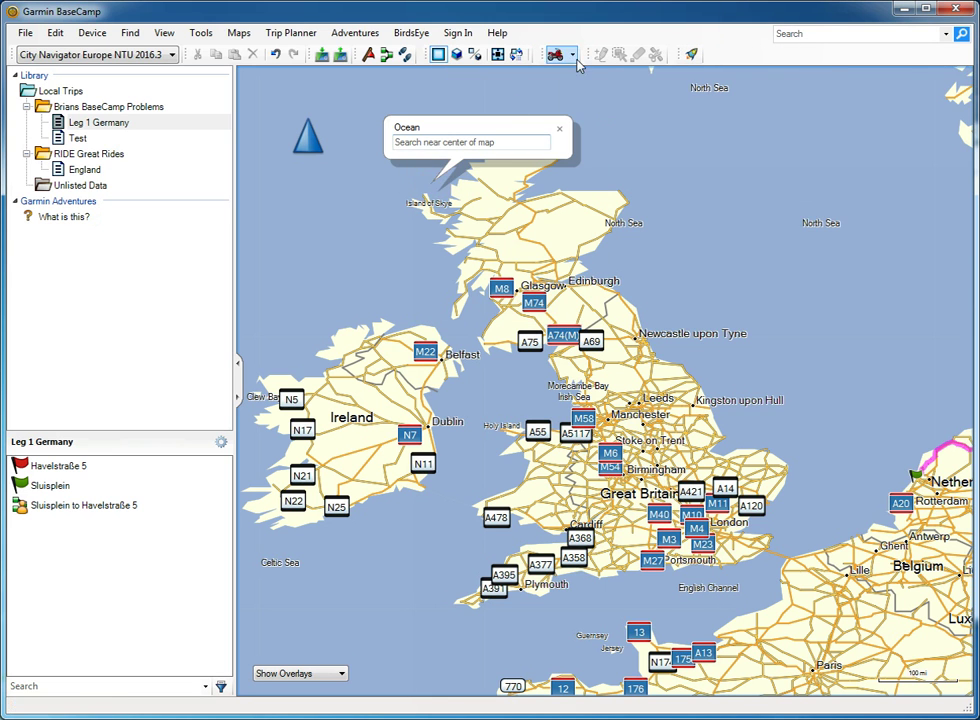
pyautogui.click(711, 56)
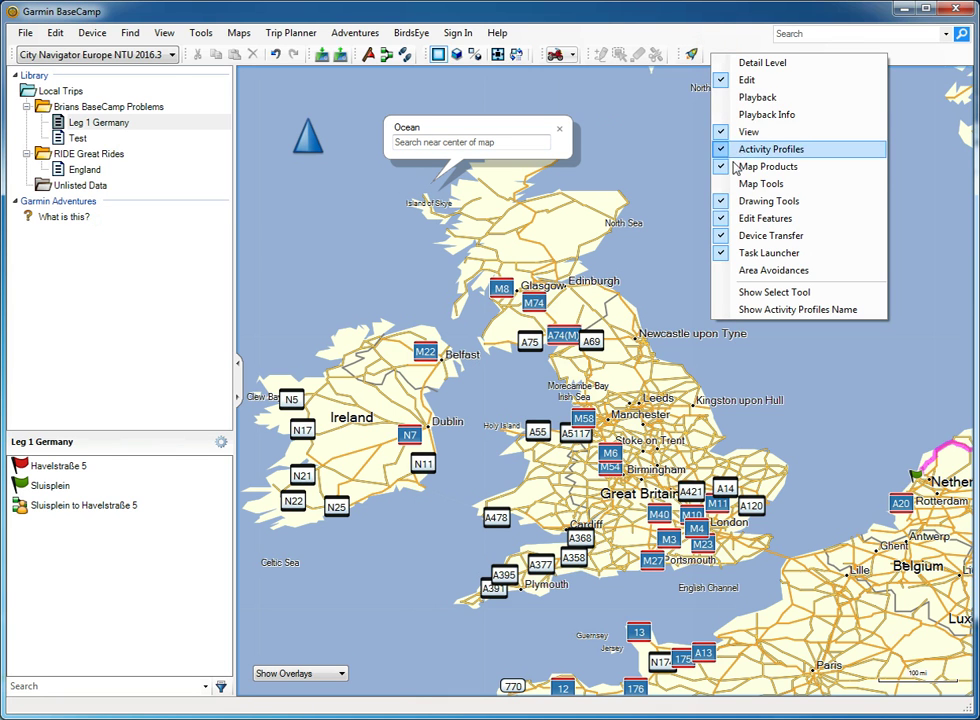
pyautogui.click(727, 185)
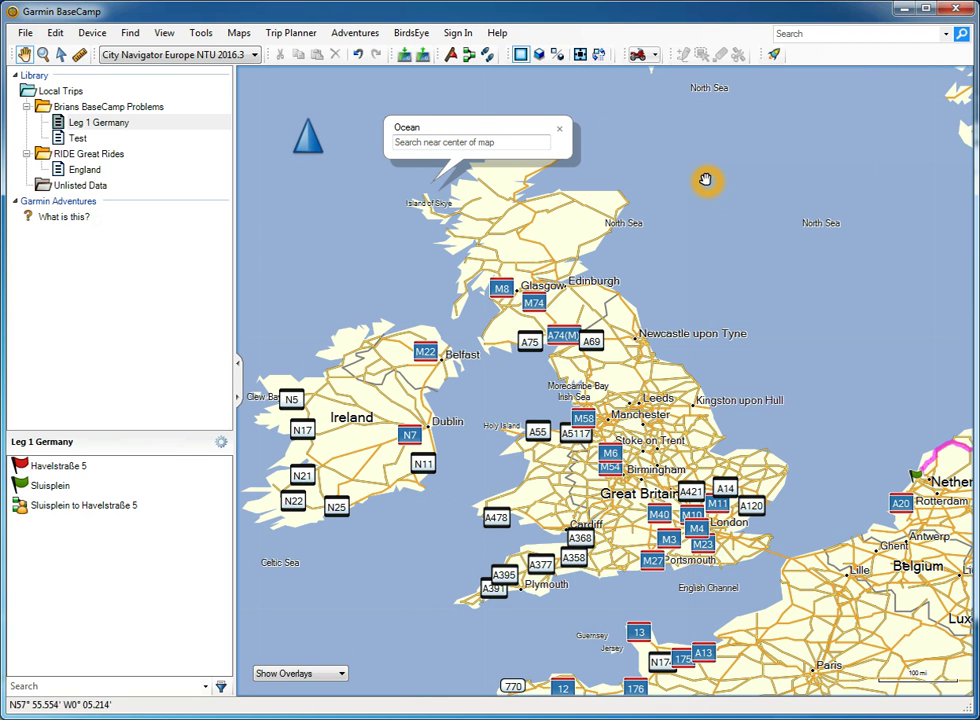
pyautogui.click(802, 58)
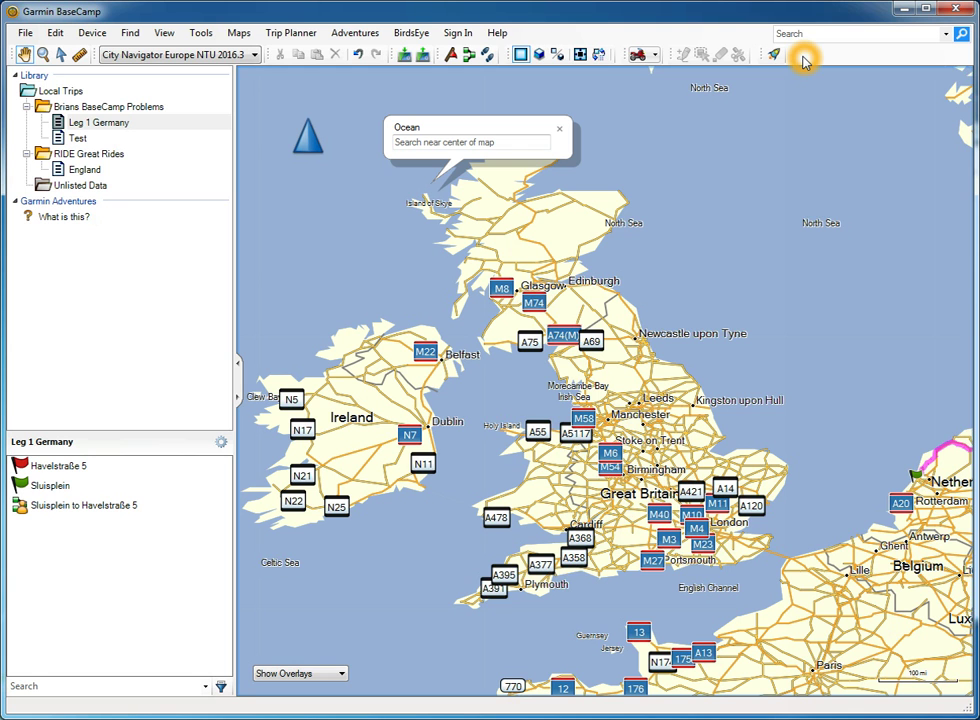
pyautogui.rightClick(803, 62)
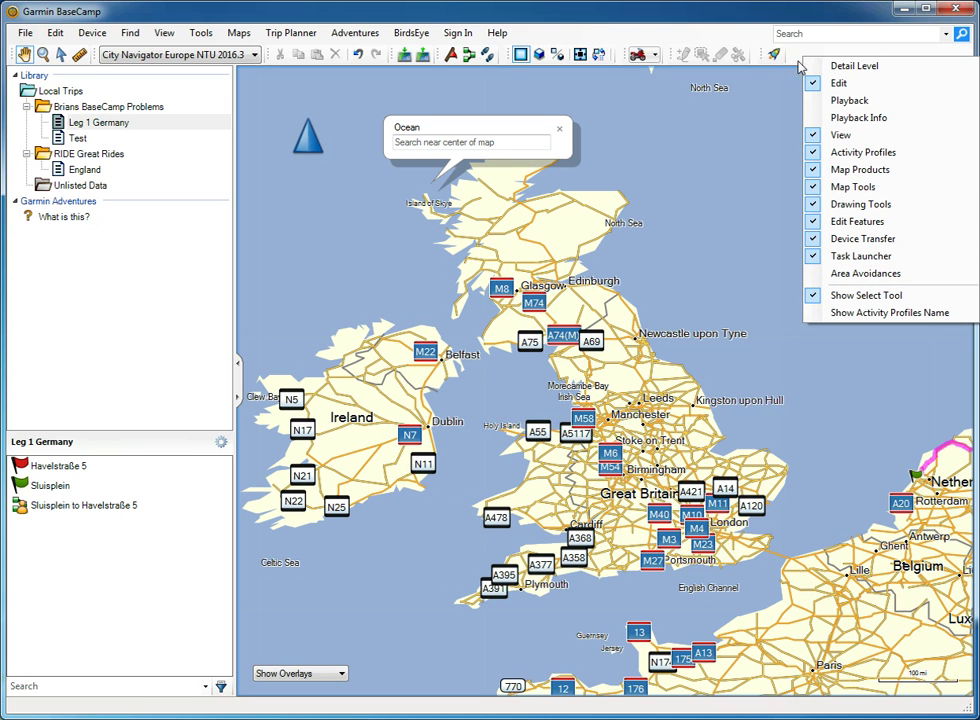
pyautogui.click(682, 197)
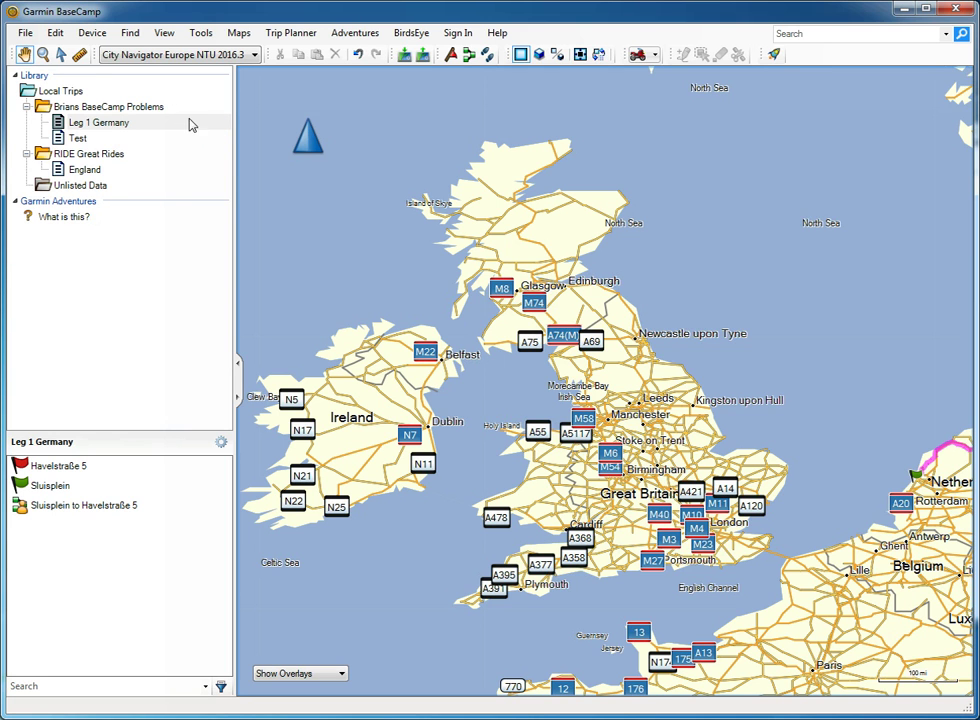
# Display the contents of the Local Trips collection and look over the list folders it contains
pyautogui.click(192, 160)
pyautogui.click(64, 90)
pyautogui.rightClick(66, 90)
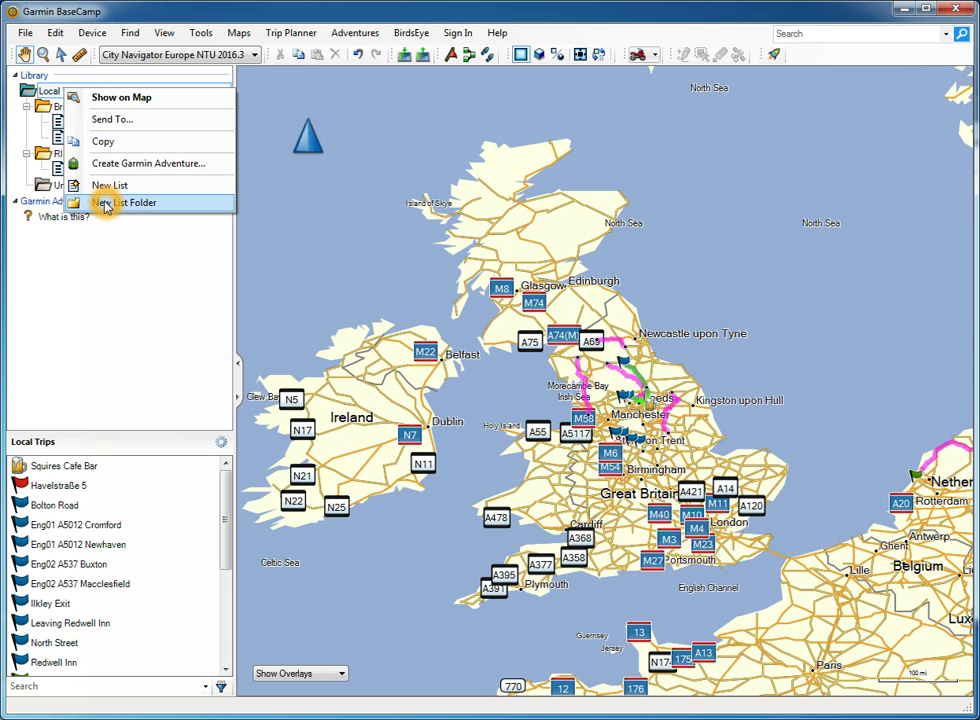
pyautogui.click(127, 269)
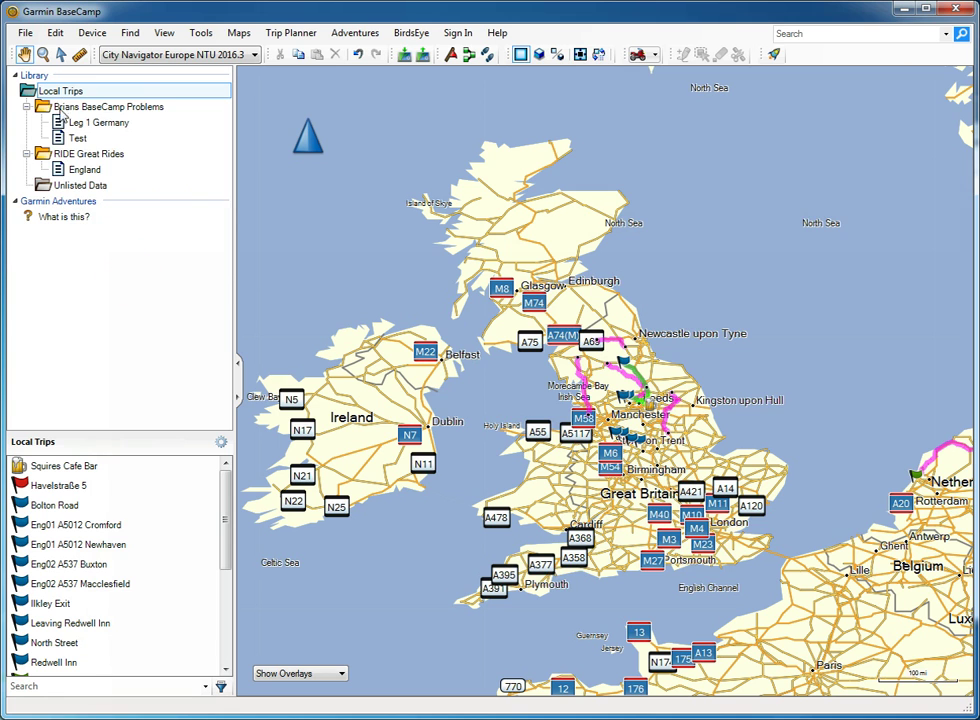
pyautogui.click(152, 107)
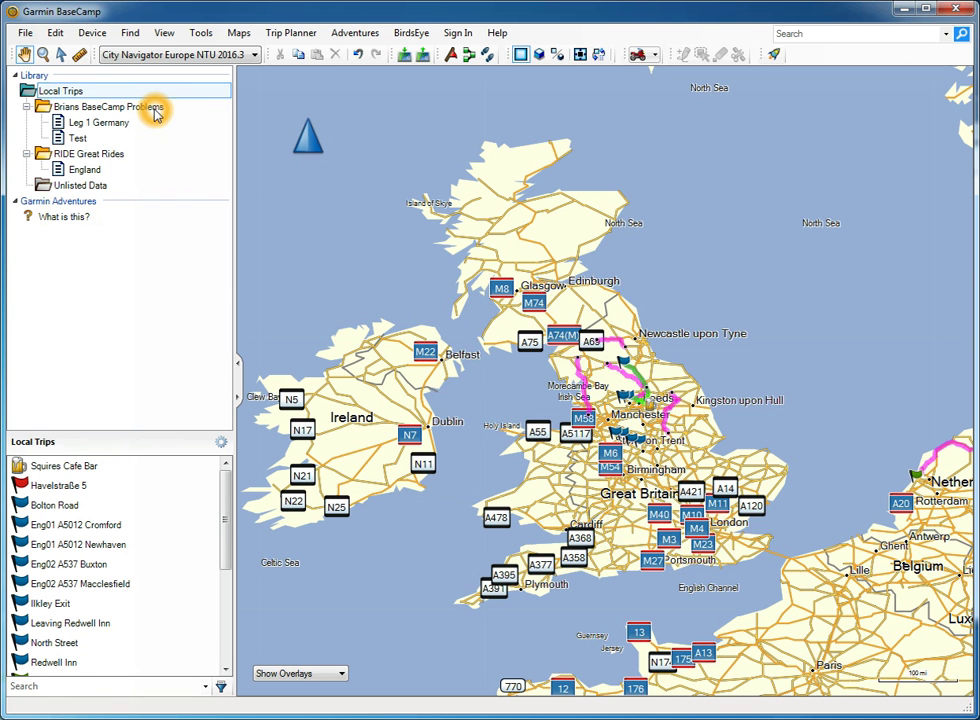
pyautogui.click(112, 157)
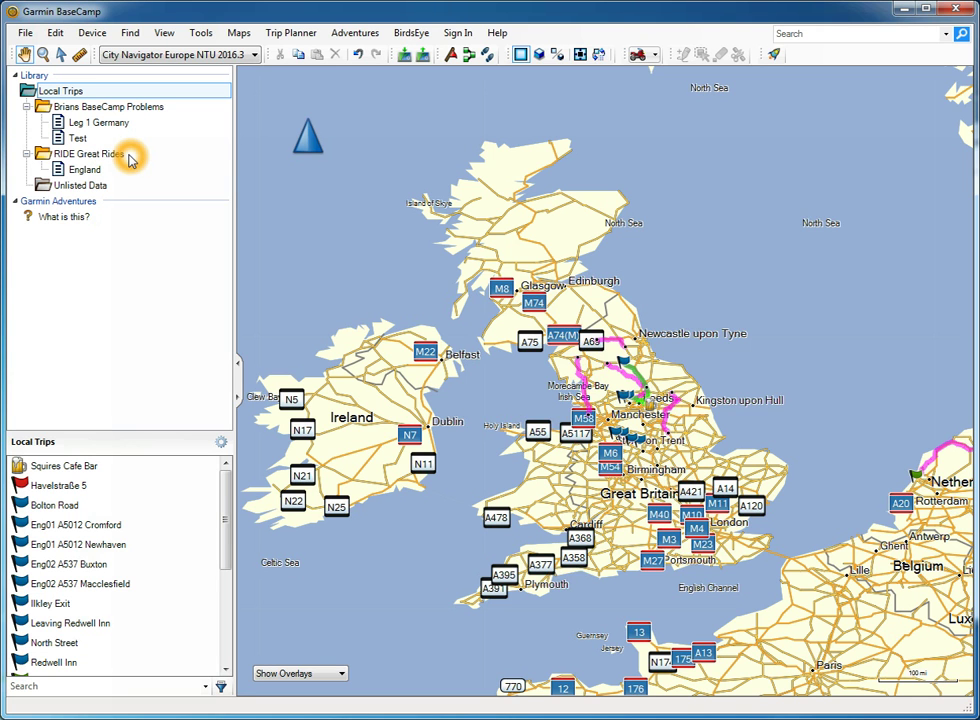
pyautogui.click(122, 113)
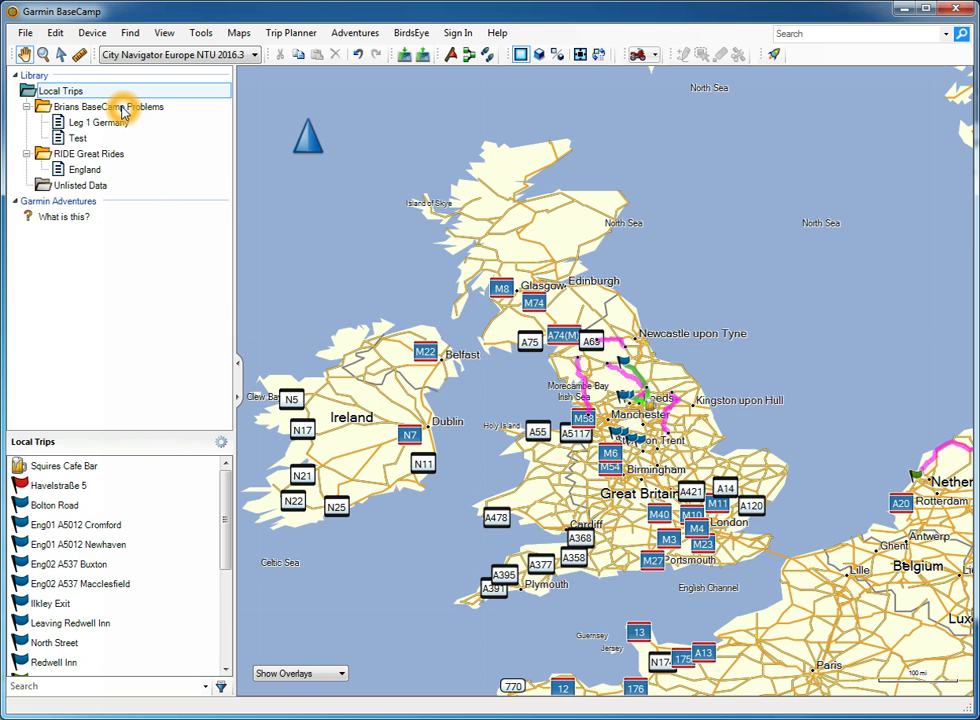
# Create a new list named Video Demo inside the BaseCamp Problems folder
pyautogui.rightClick(122, 109)
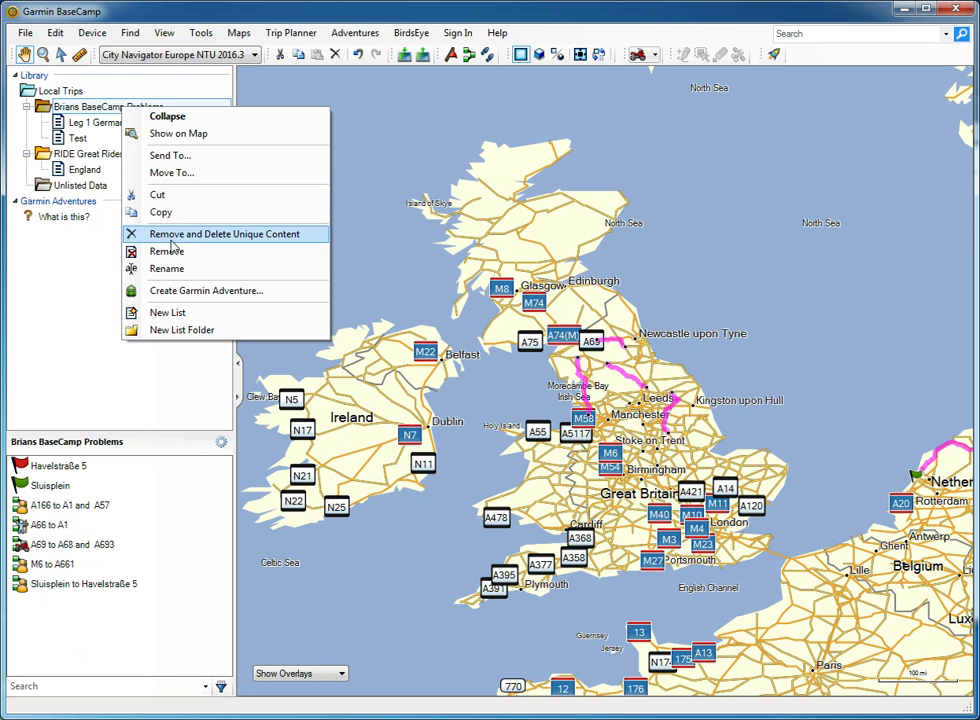
pyautogui.click(178, 313)
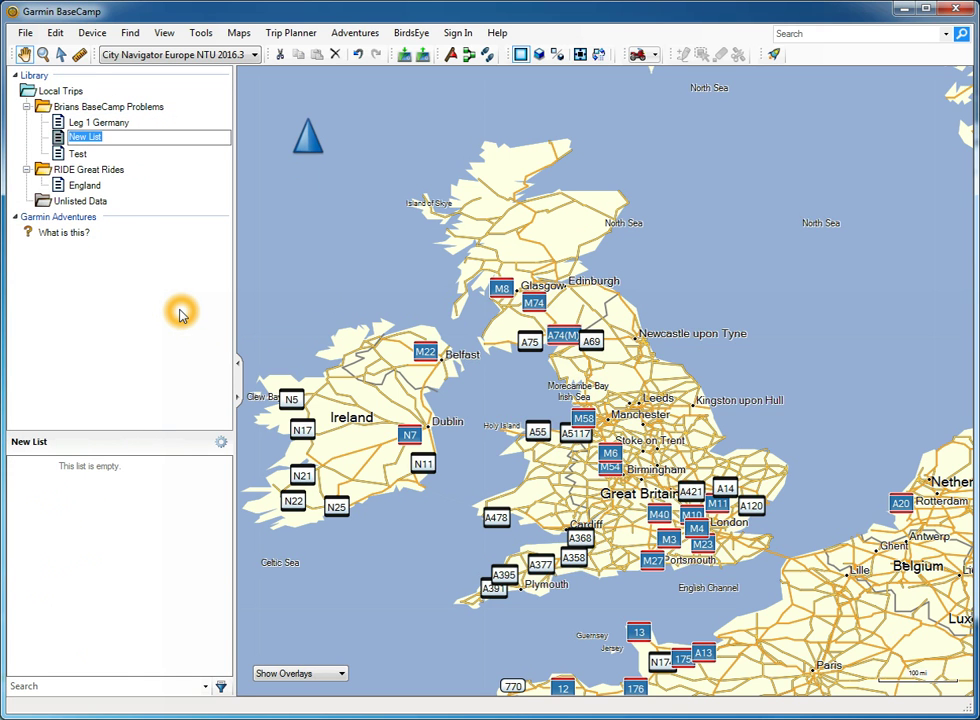
pyautogui.write('M')
pyautogui.click(160, 350)
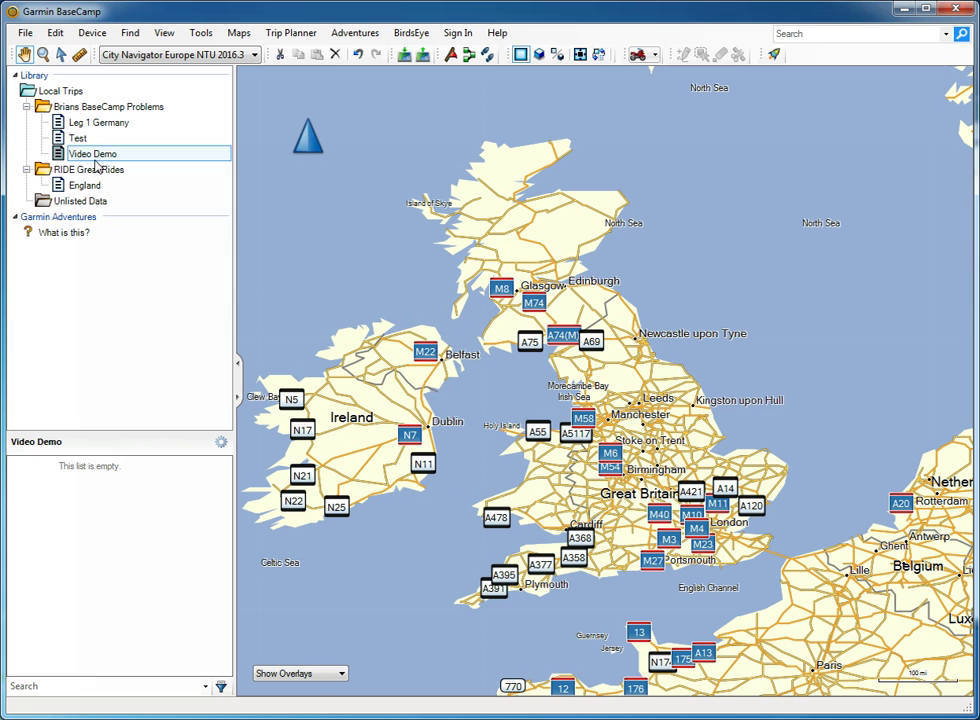
# Look through all the waypoints and routes stored under Local Trips
pyautogui.click(63, 93)
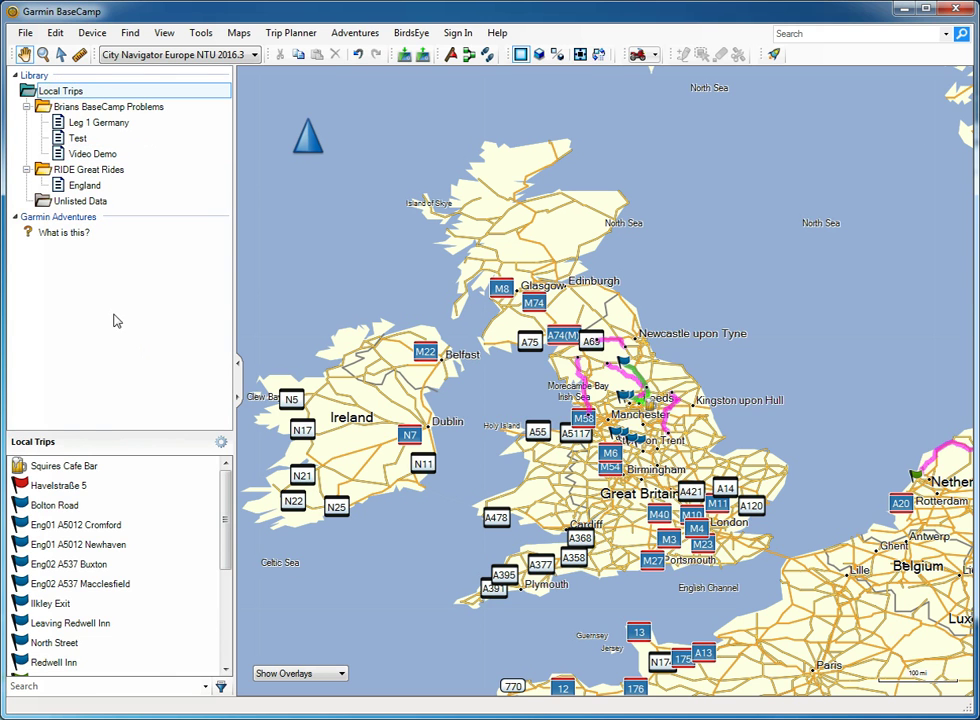
pyautogui.moveTo(226, 498); pyautogui.dragTo(232, 600)
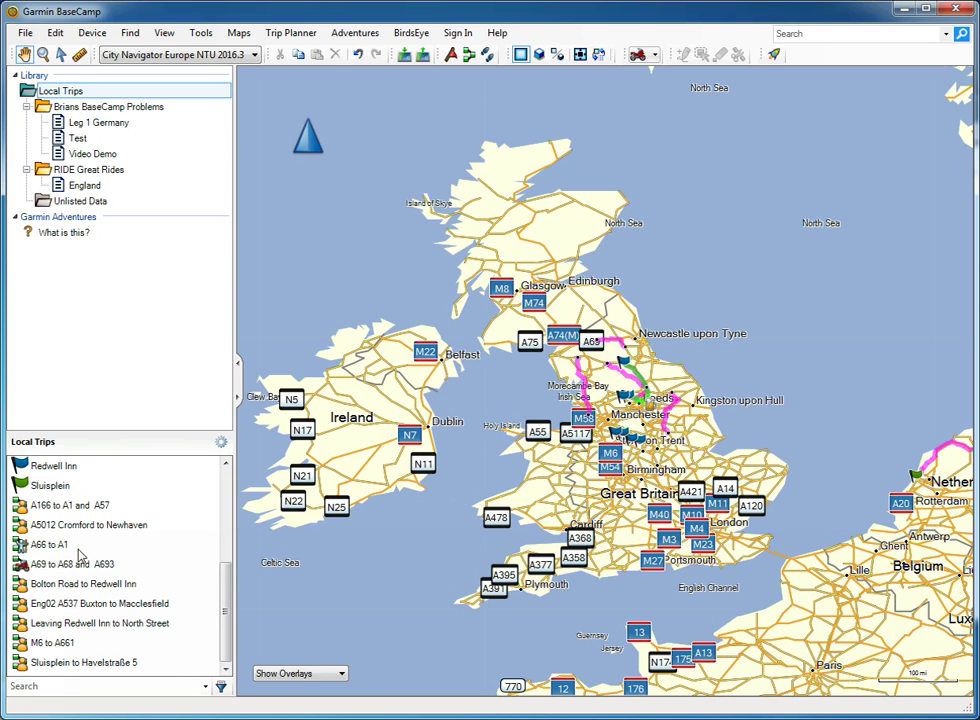
pyautogui.scroll(2, 193, 596)
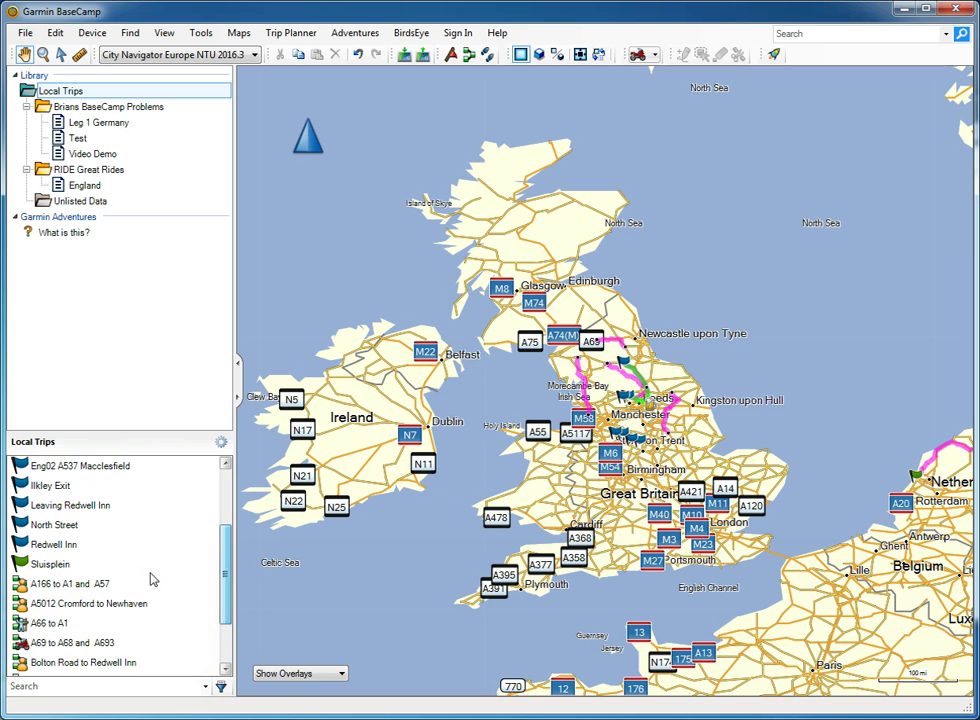
pyautogui.moveTo(220, 602); pyautogui.dragTo(228, 525)
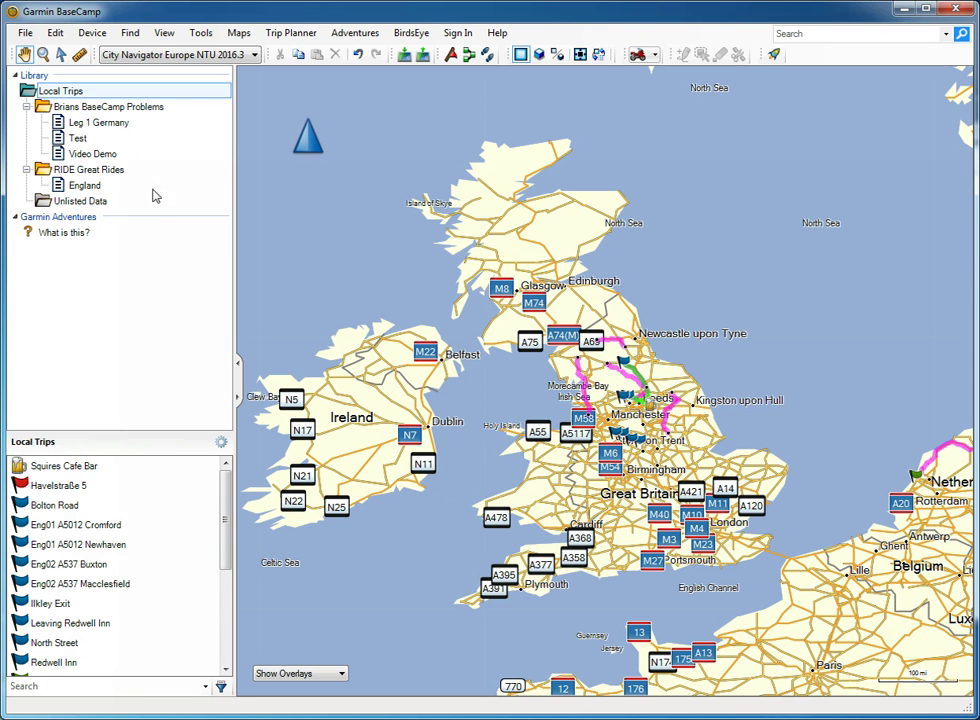
# Compare the contents of the Leg 1 Germany list, the whole Local Trips collection and the Test list
pyautogui.click(80, 126)
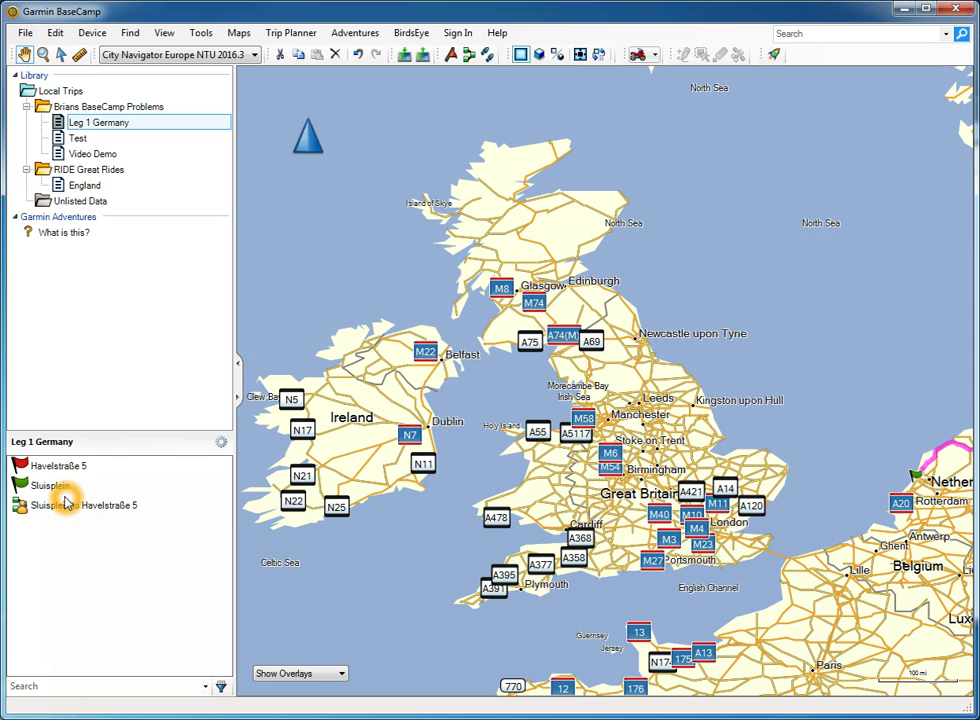
pyautogui.click(62, 92)
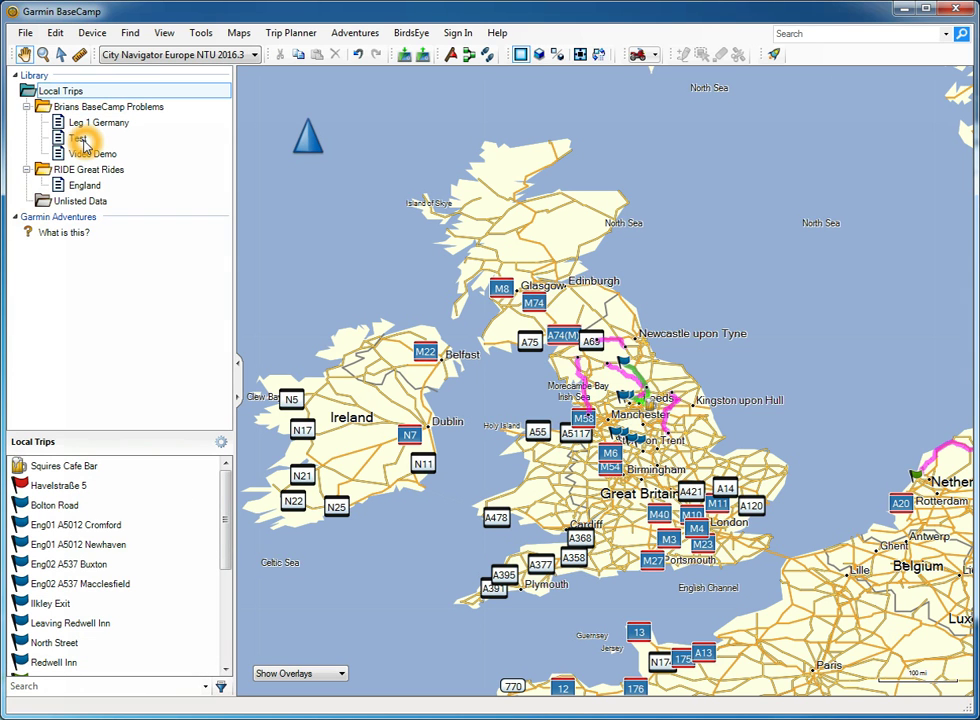
pyautogui.click(80, 140)
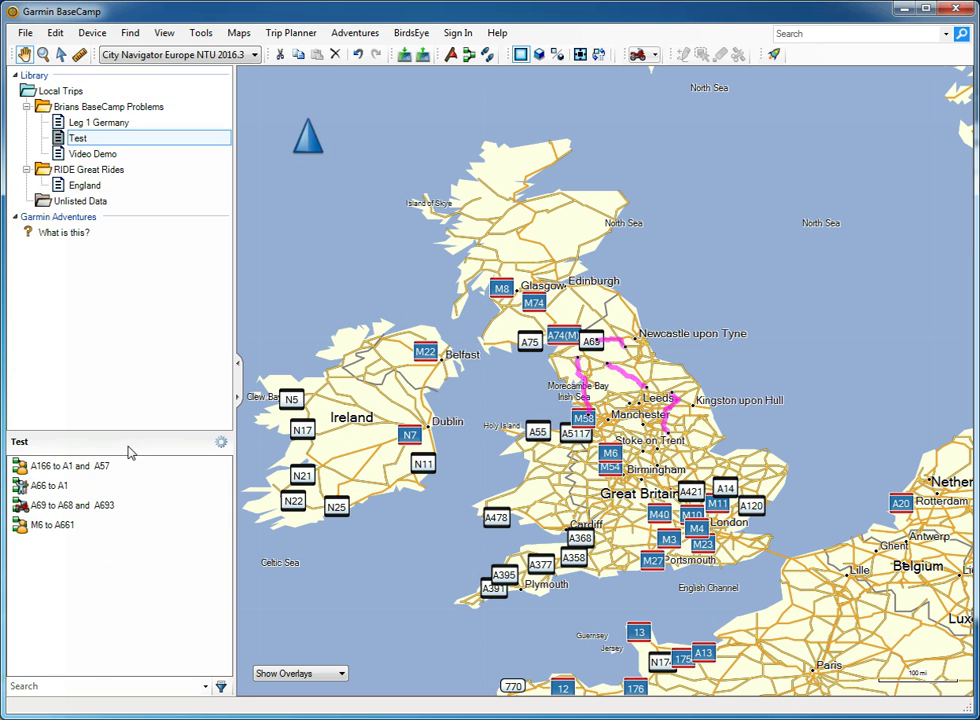
pyautogui.click(84, 569)
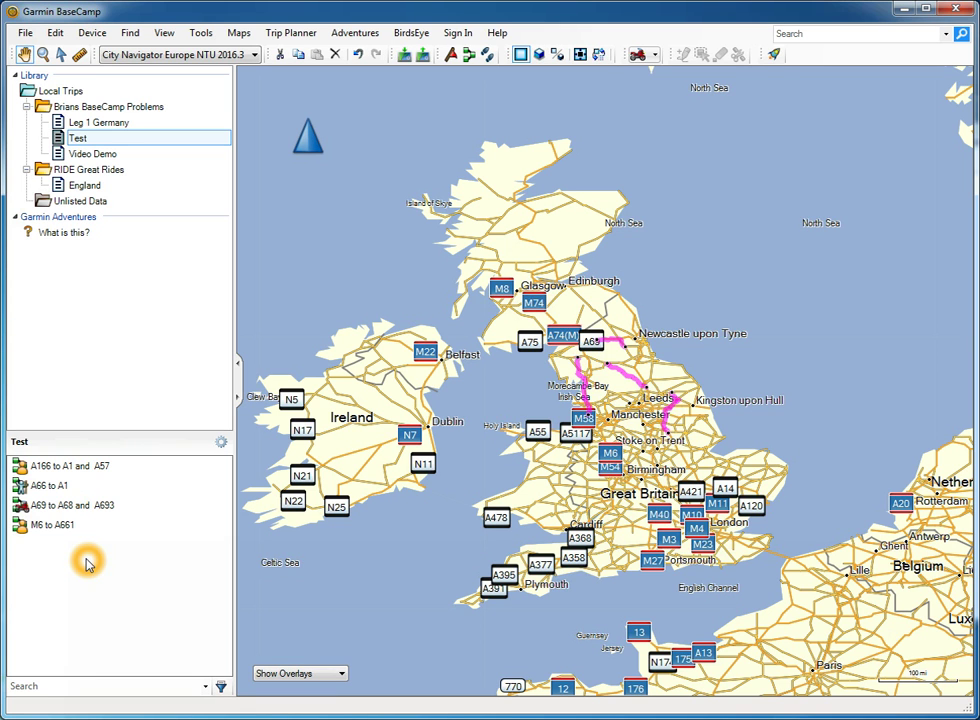
pyautogui.click(44, 529)
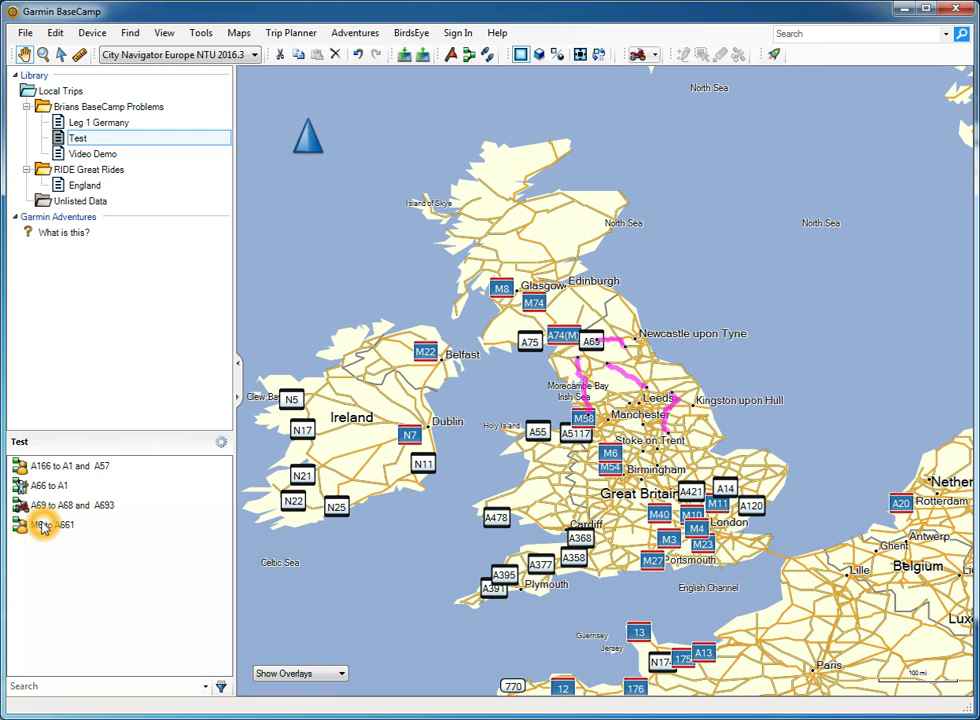
pyautogui.click(54, 536)
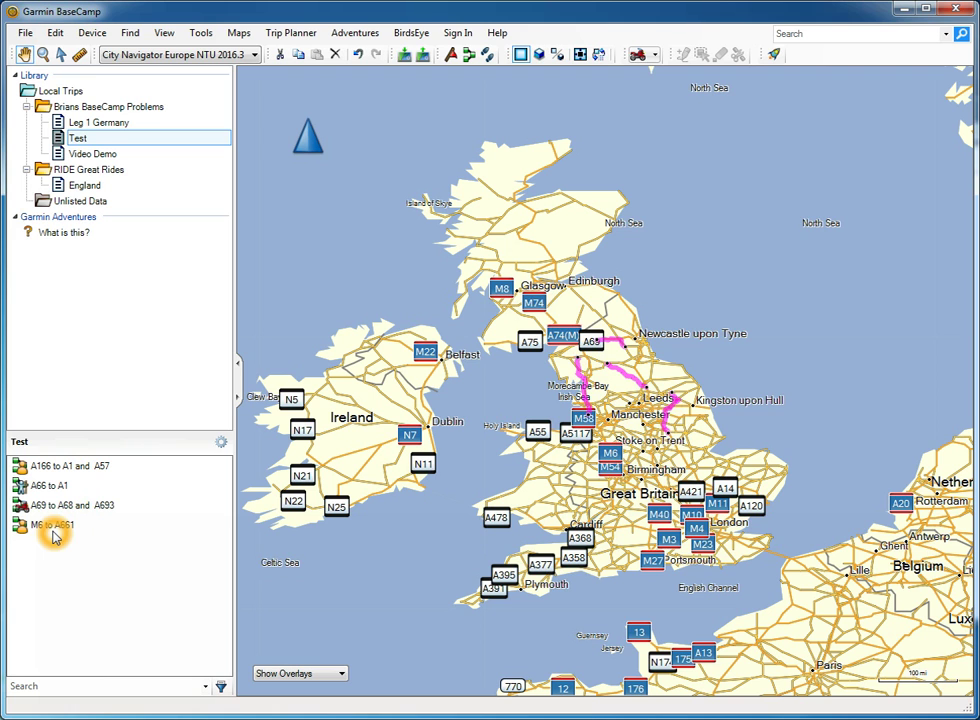
pyautogui.click(71, 570)
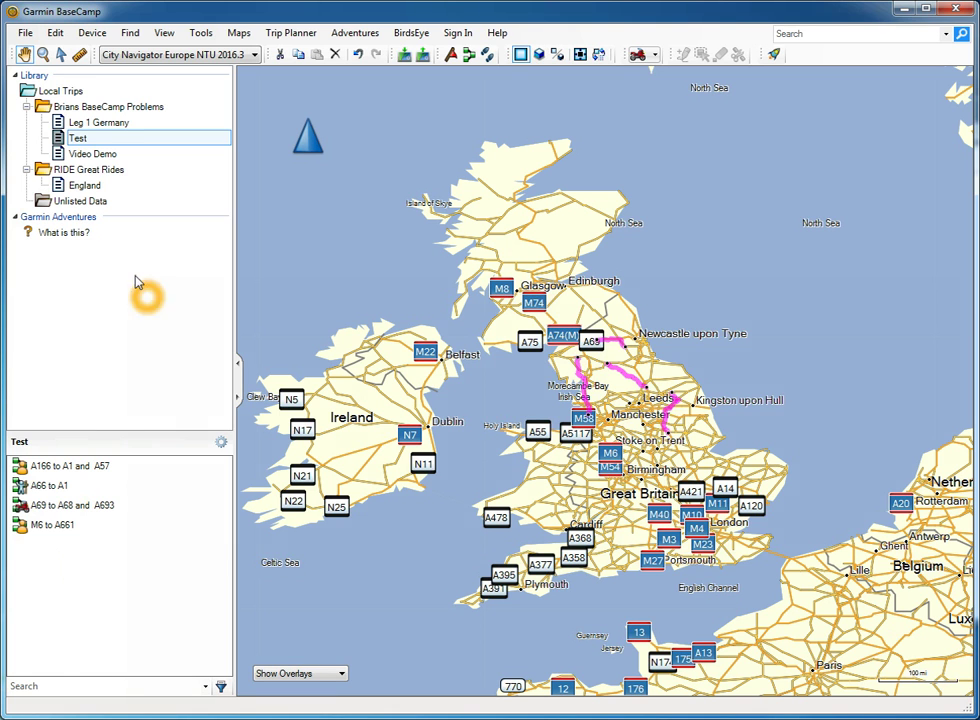
# Make the Video Demo list the current list in the library
pyautogui.click(94, 157)
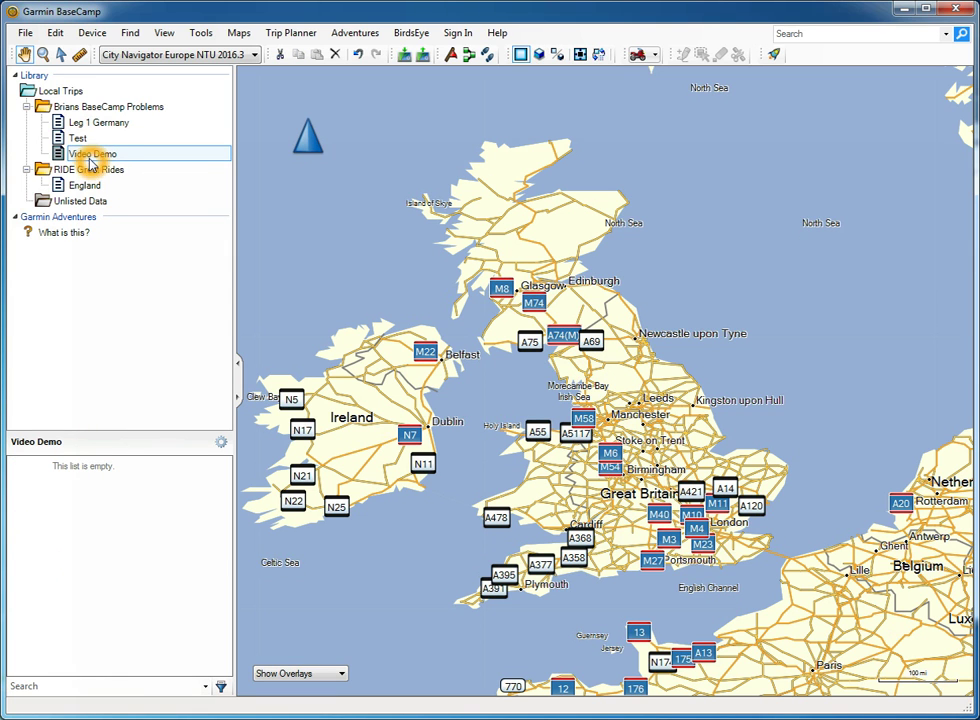
pyautogui.click(110, 267)
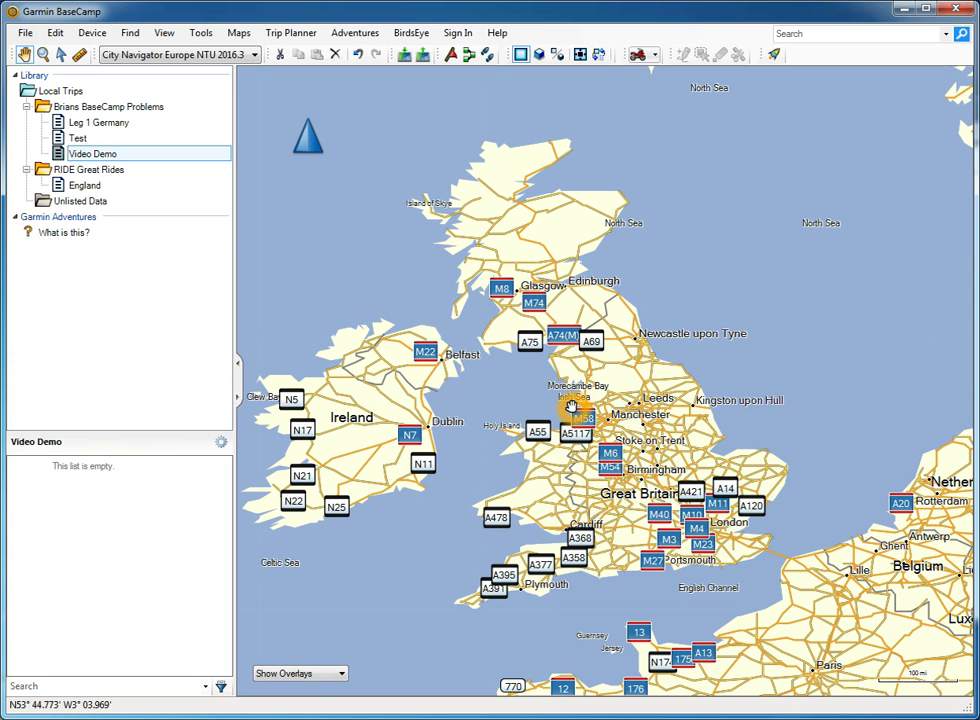
# Open the program options and display the routing settings of the Motorcycling activity profile
pyautogui.click(57, 34)
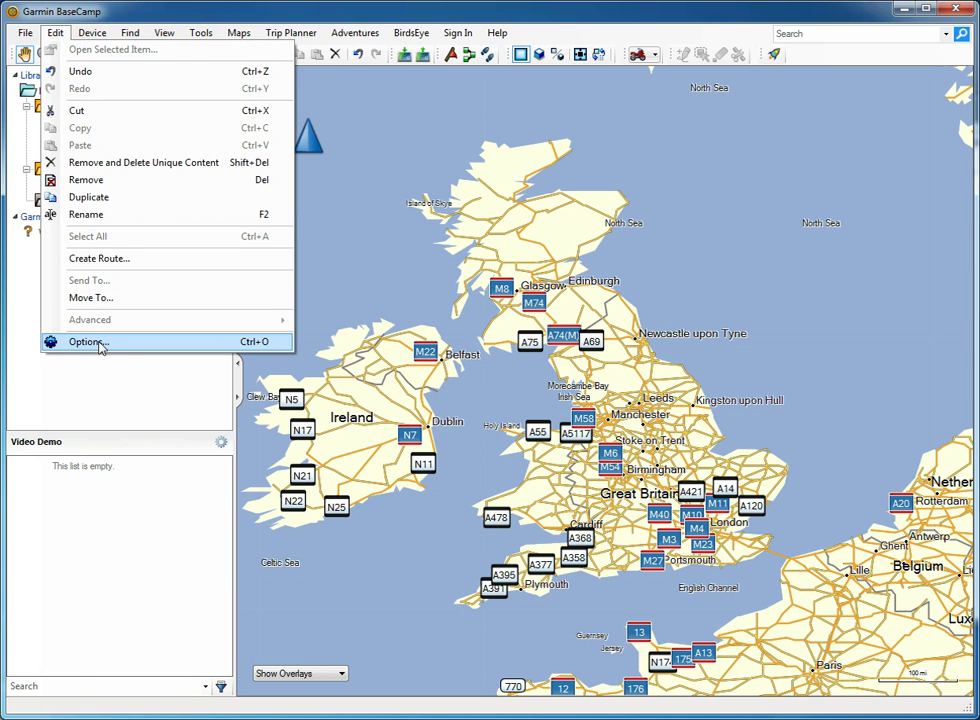
pyautogui.click(101, 343)
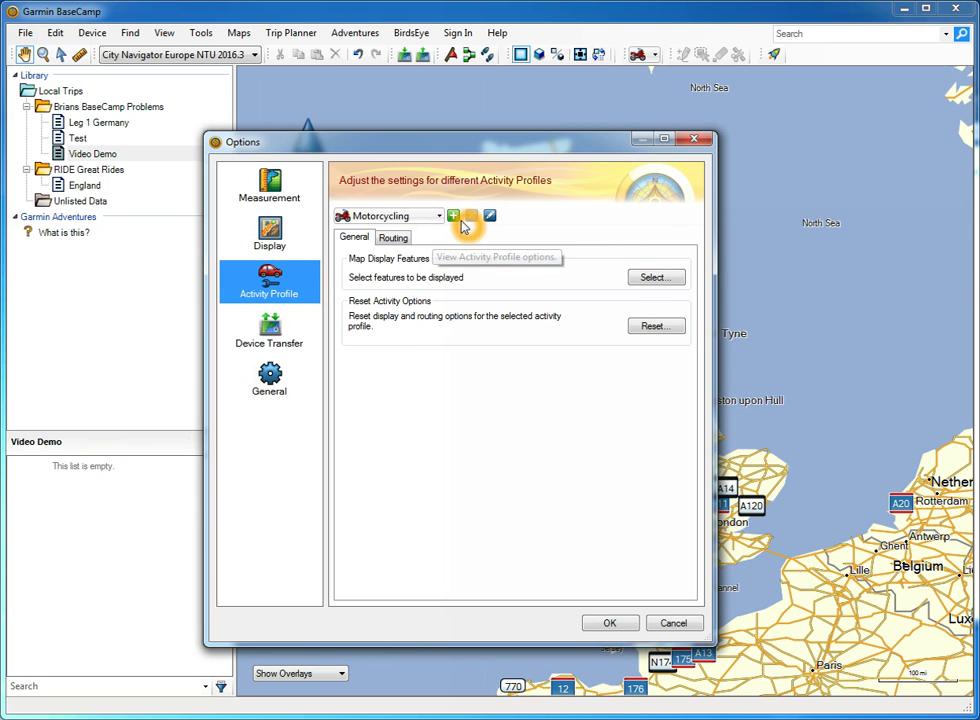
pyautogui.click(437, 216)
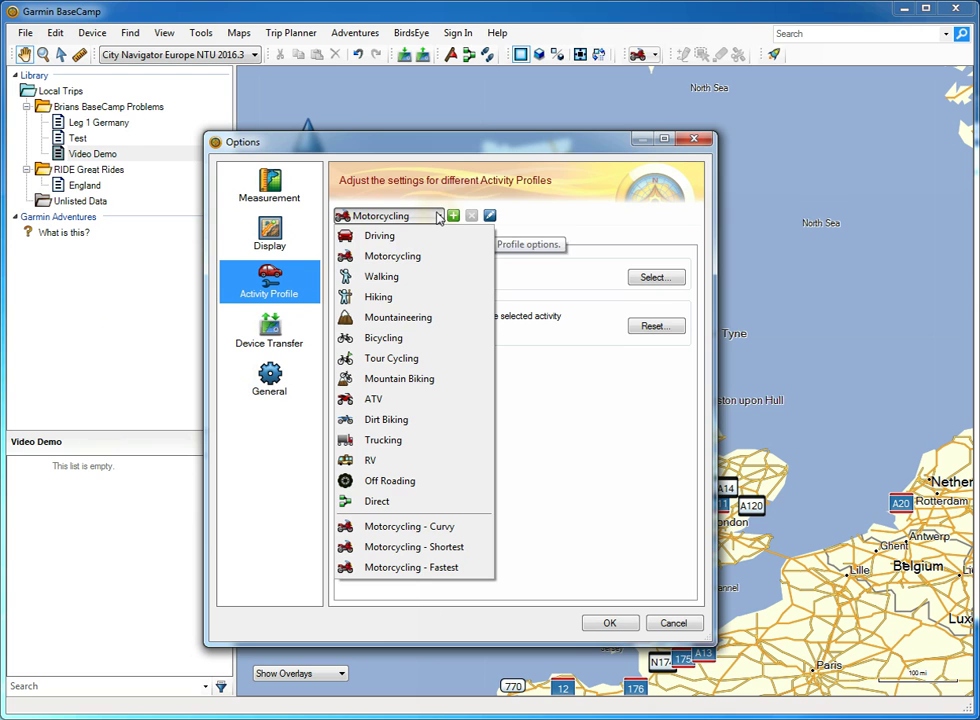
pyautogui.click(380, 256)
pyautogui.click(393, 238)
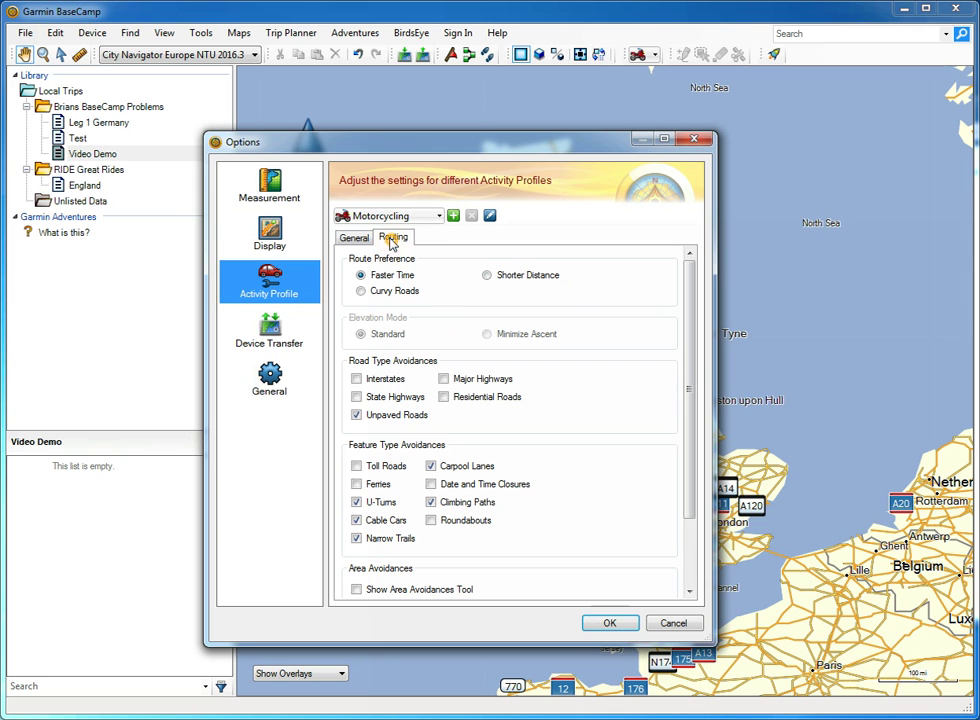
# Examine the Motorcycling profile's route preference and its road type, feature type and area avoidances
pyautogui.click(645, 338)
pyautogui.click(399, 281)
pyautogui.click(481, 440)
pyautogui.click(367, 425)
pyautogui.click(398, 425)
pyautogui.click(540, 433)
pyautogui.moveTo(691, 416); pyautogui.dragTo(693, 433)
pyautogui.click(475, 491)
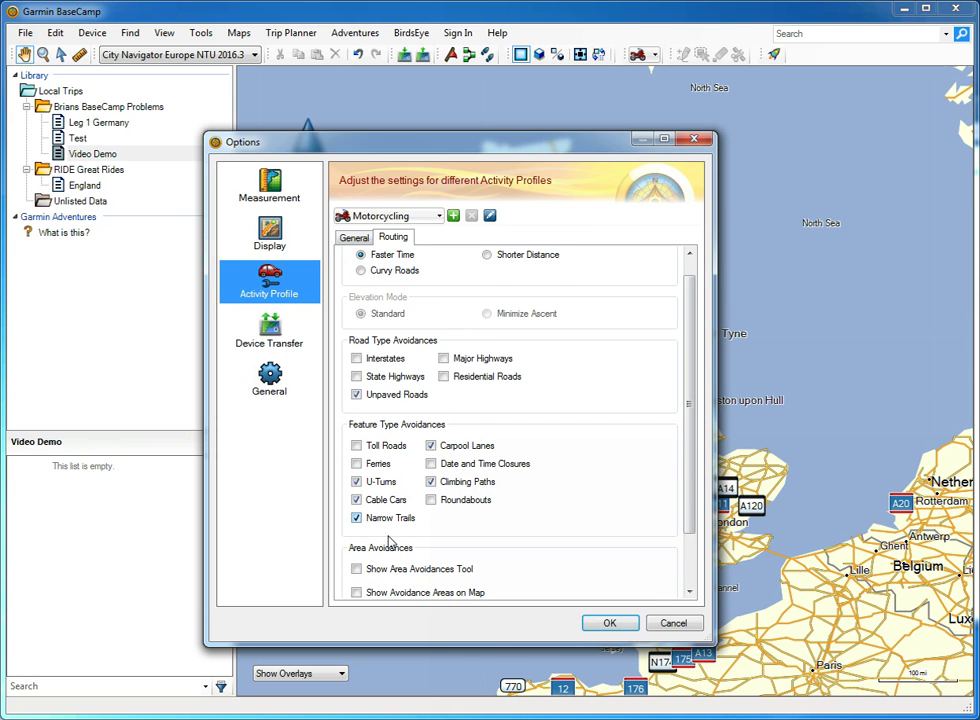
pyautogui.click(498, 546)
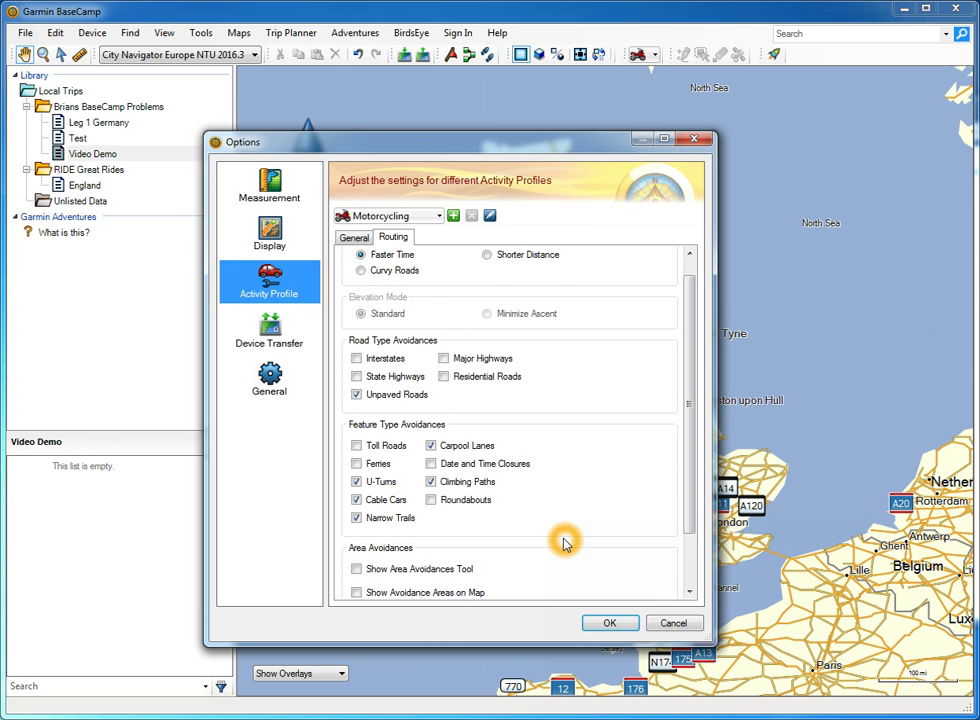
pyautogui.click(572, 539)
pyautogui.click(538, 503)
pyautogui.rightClick(469, 507)
pyautogui.rightClick(467, 465)
pyautogui.rightClick(524, 465)
pyautogui.rightClick(553, 470)
pyautogui.click(556, 475)
pyautogui.click(575, 498)
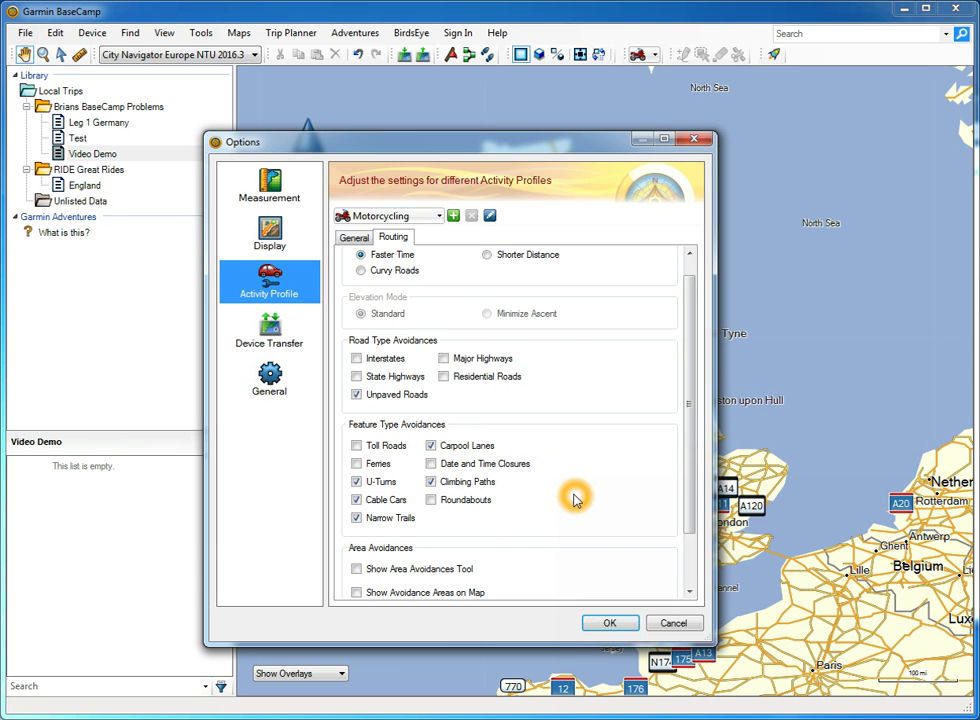
# Review the device transfer options for the zūmo590, especially stripping shaping points and matching routes to the device map
pyautogui.click(272, 343)
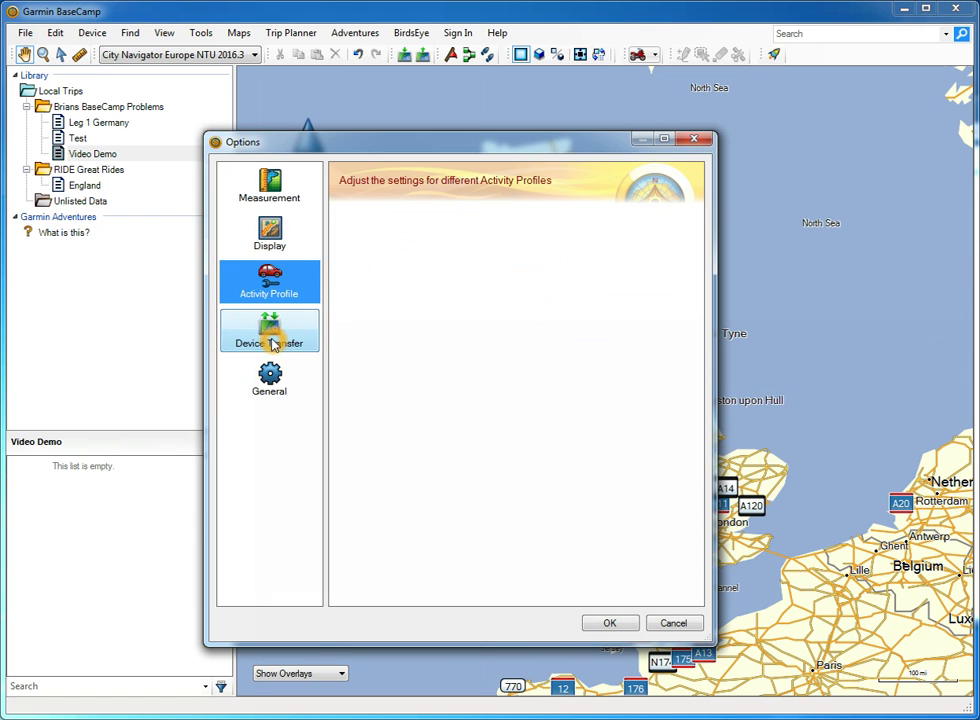
pyautogui.click(474, 529)
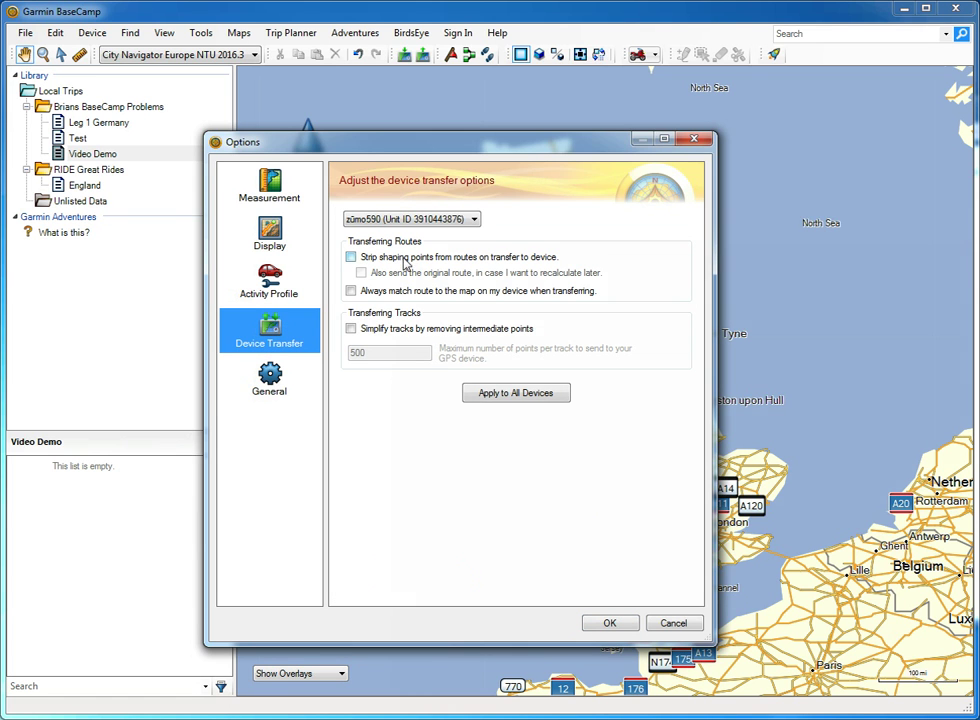
pyautogui.click(537, 259)
pyautogui.click(638, 328)
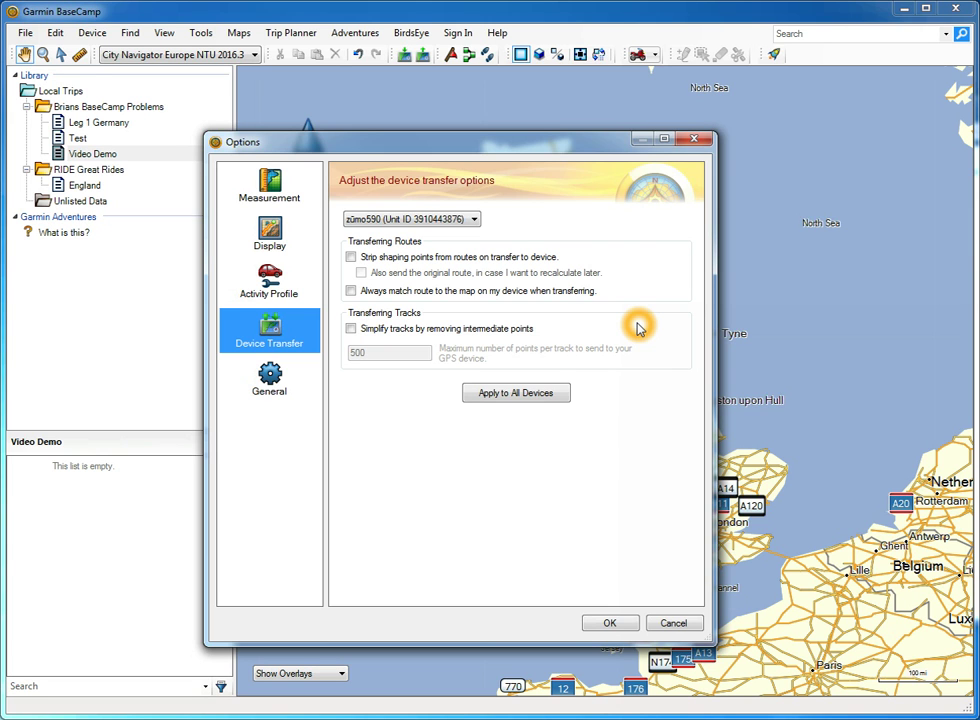
pyautogui.click(404, 271)
pyautogui.click(378, 260)
pyautogui.click(526, 260)
pyautogui.click(528, 258)
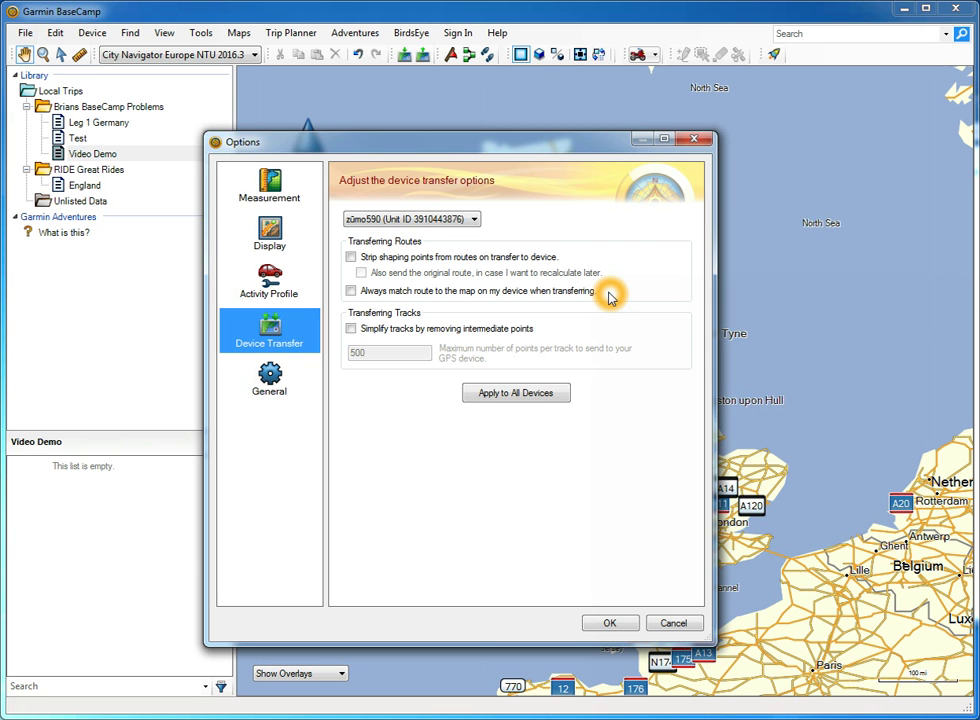
pyautogui.click(455, 147)
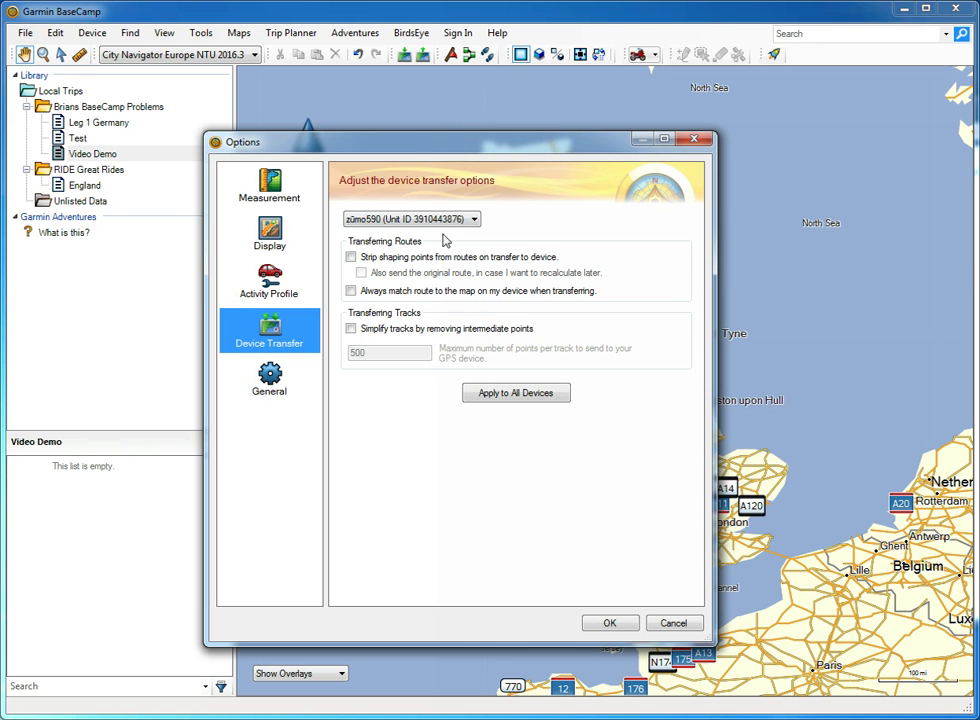
pyautogui.click(417, 460)
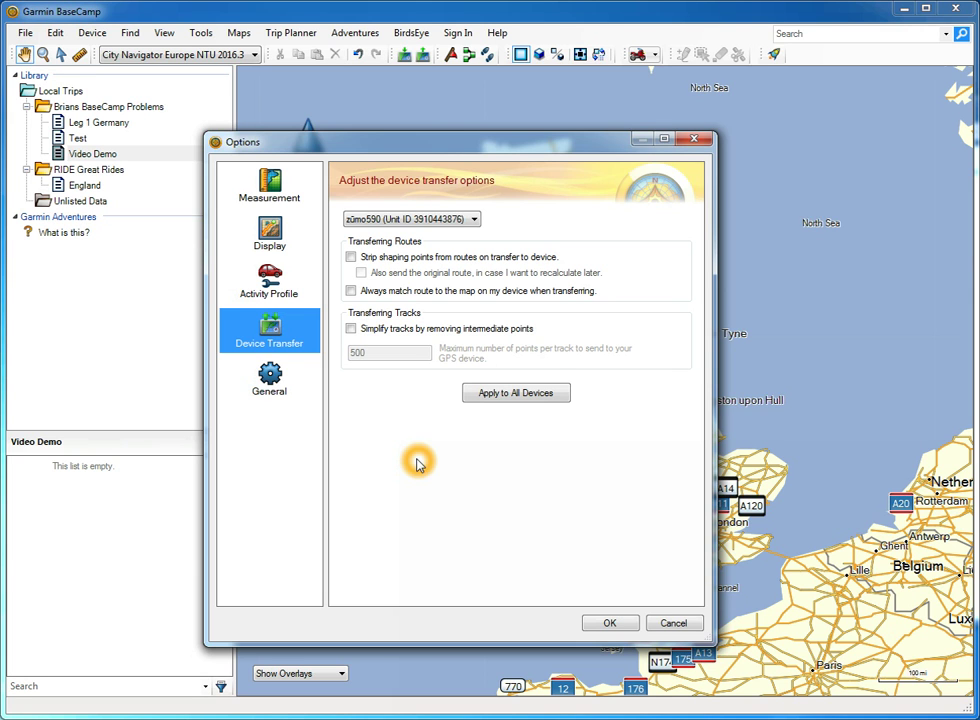
pyautogui.click(470, 529)
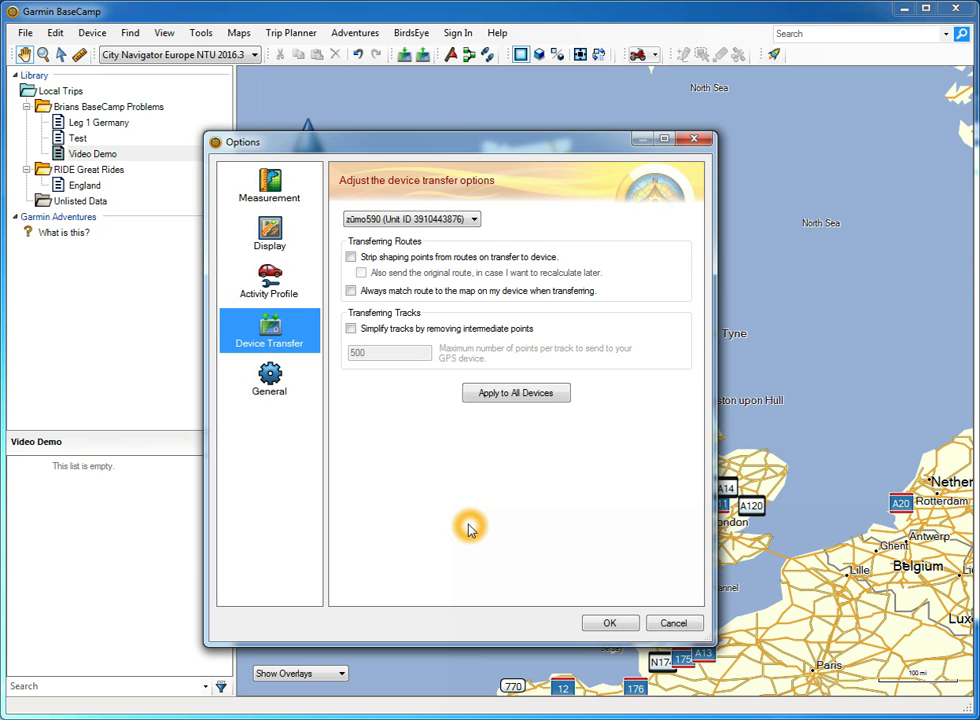
pyautogui.click(503, 576)
pyautogui.click(503, 553)
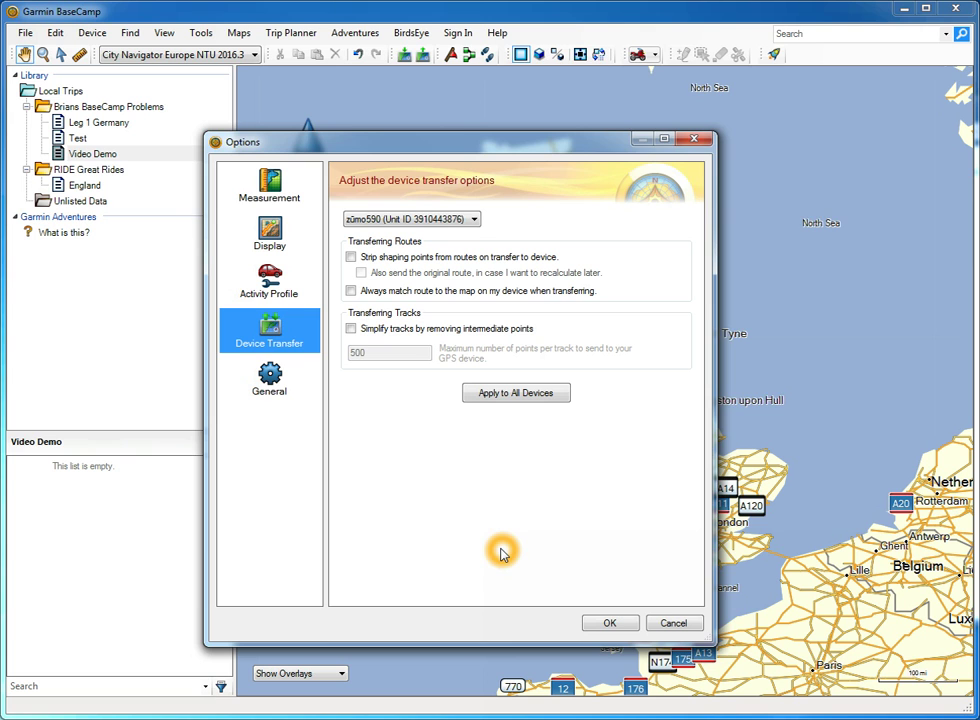
pyautogui.click(597, 245)
pyautogui.click(582, 212)
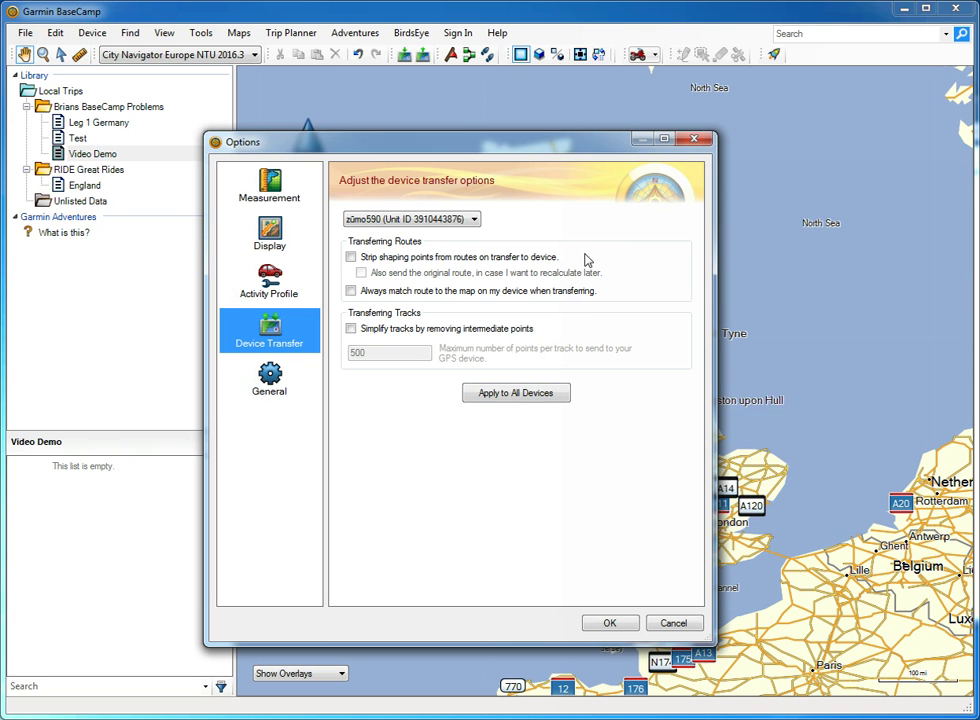
# Review the general options and the available databases, keep Local Trips as the database, and accept the options
pyautogui.click(268, 390)
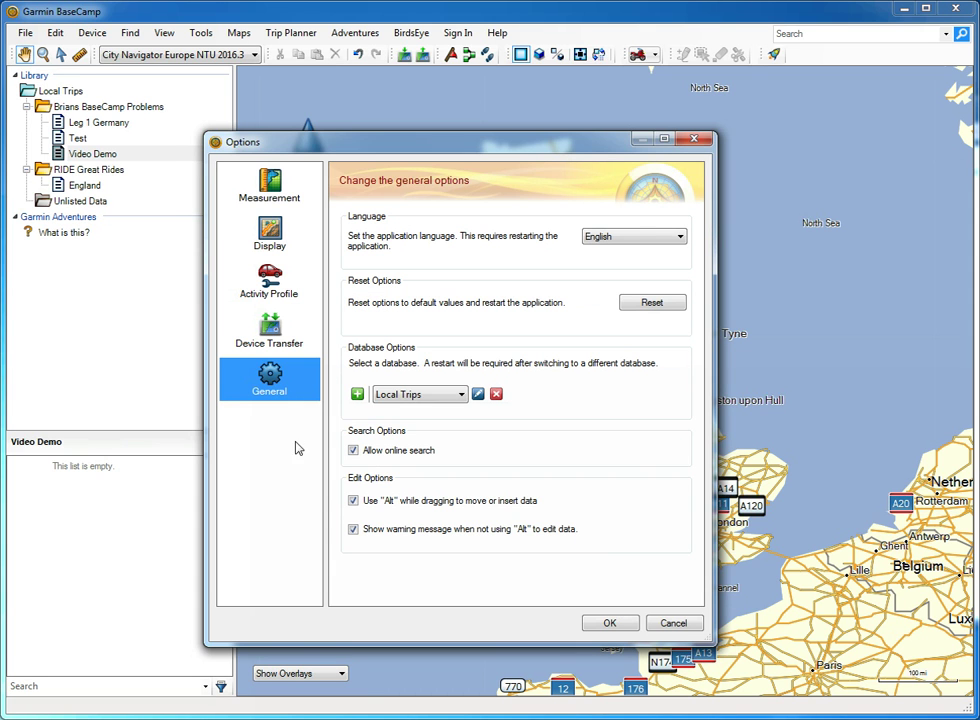
pyautogui.click(629, 455)
pyautogui.click(388, 361)
pyautogui.click(463, 396)
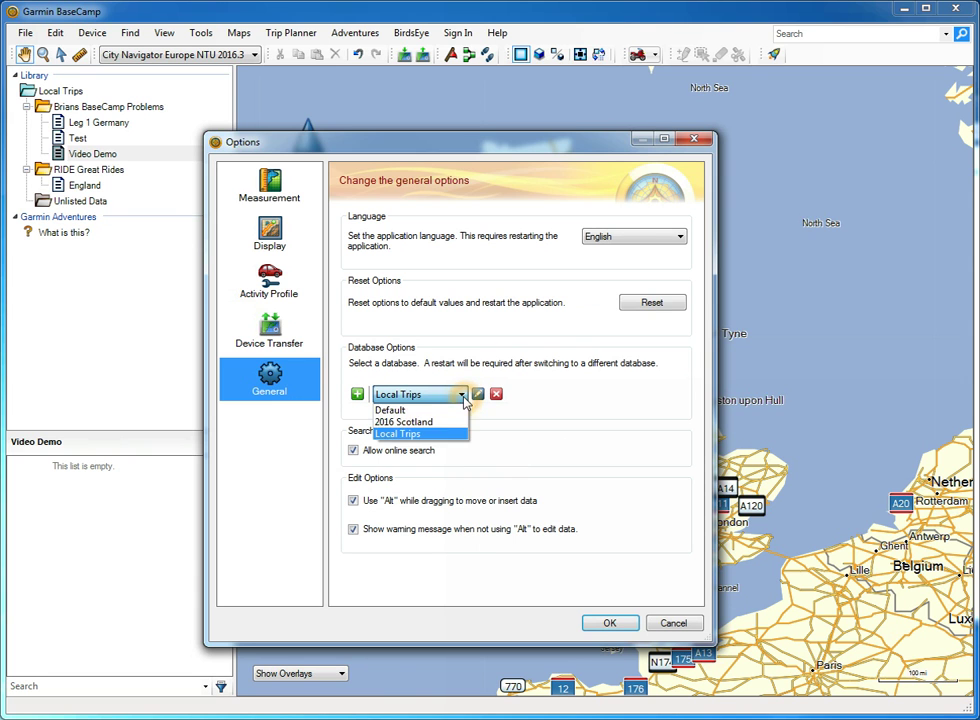
pyautogui.click(427, 425)
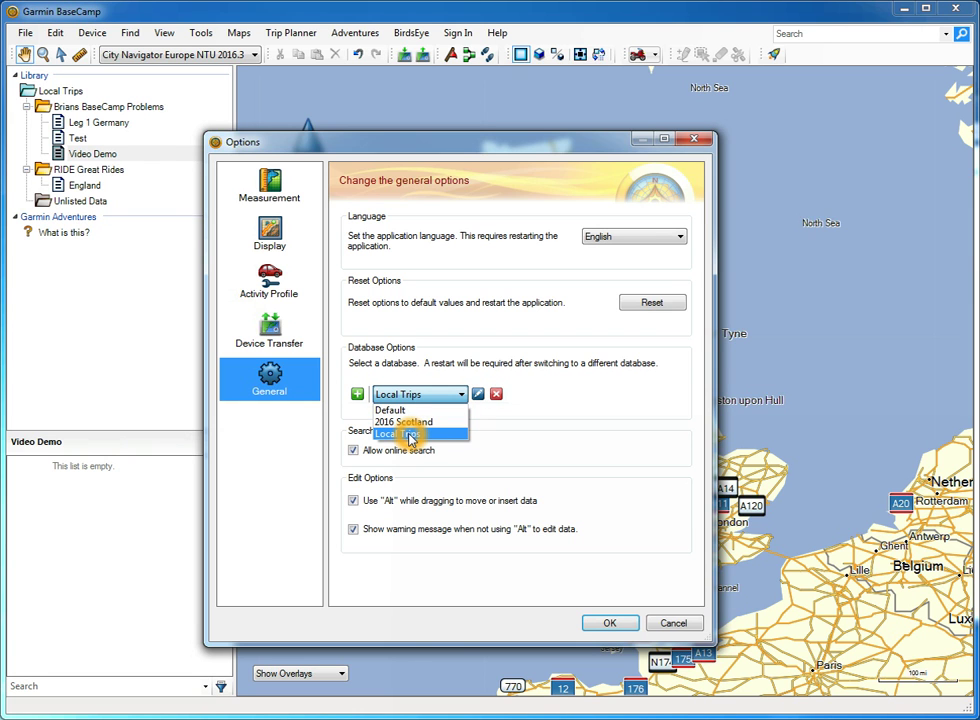
pyautogui.click(621, 627)
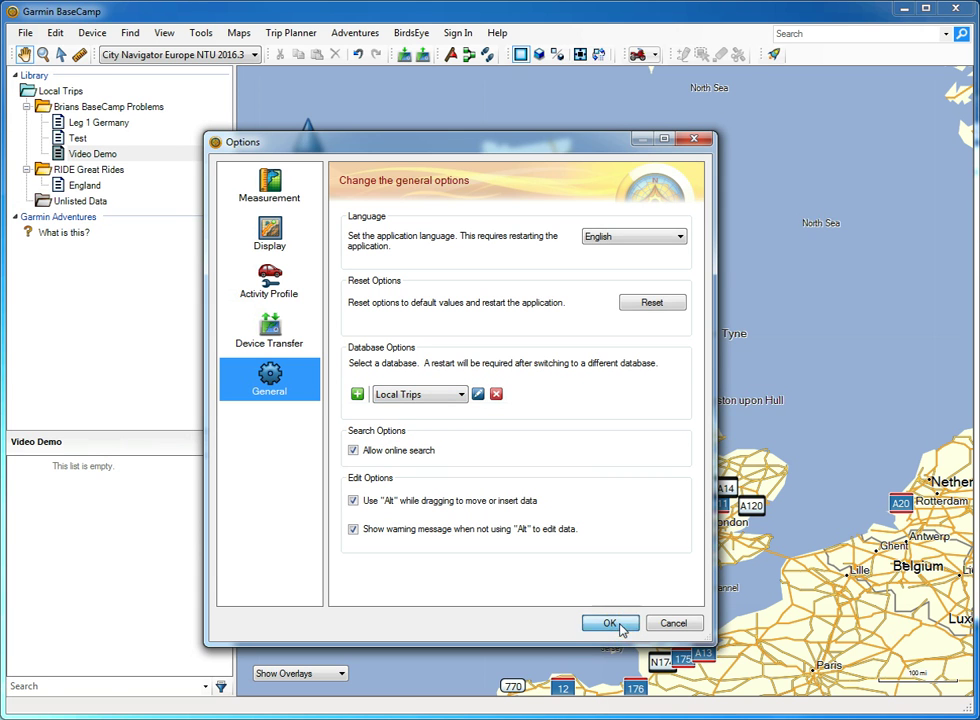
pyautogui.click(621, 627)
pyautogui.click(180, 296)
pyautogui.click(306, 367)
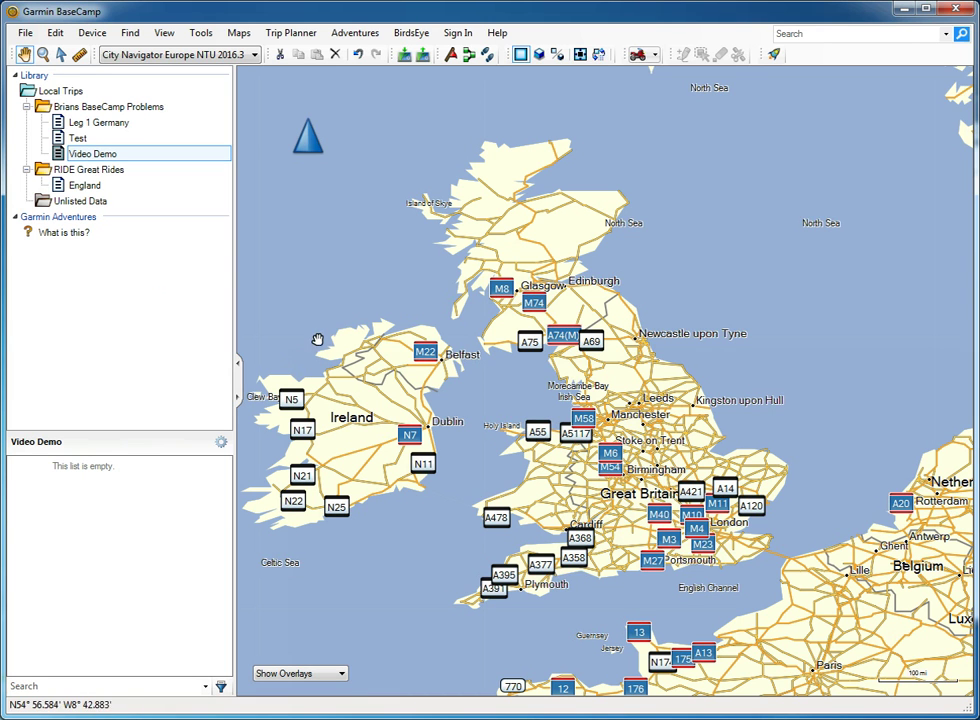
pyautogui.click(376, 343)
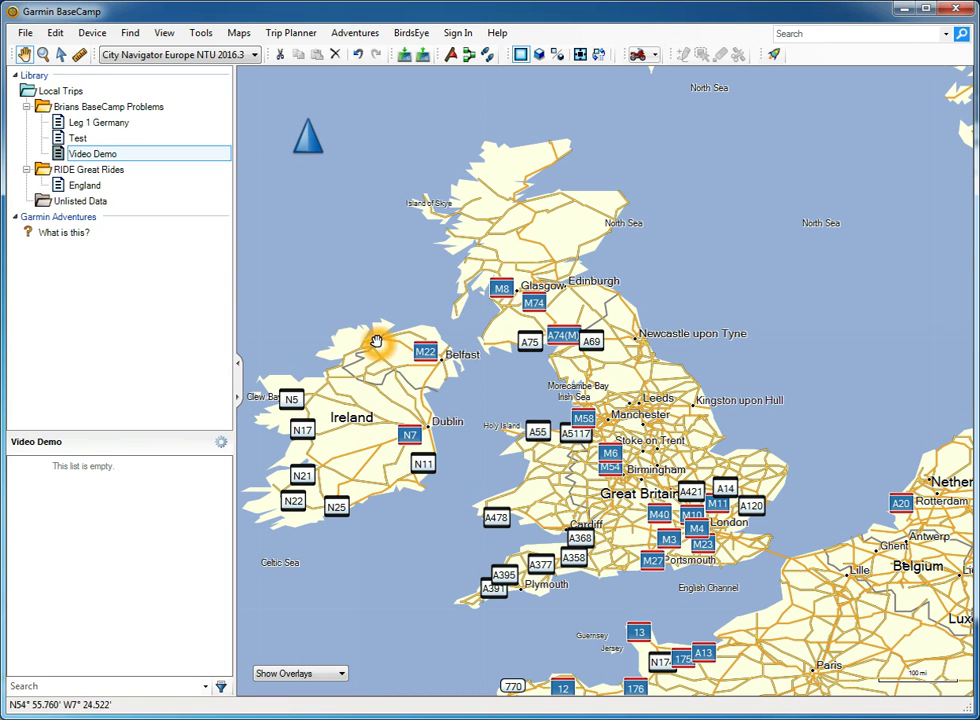
pyautogui.click(497, 35)
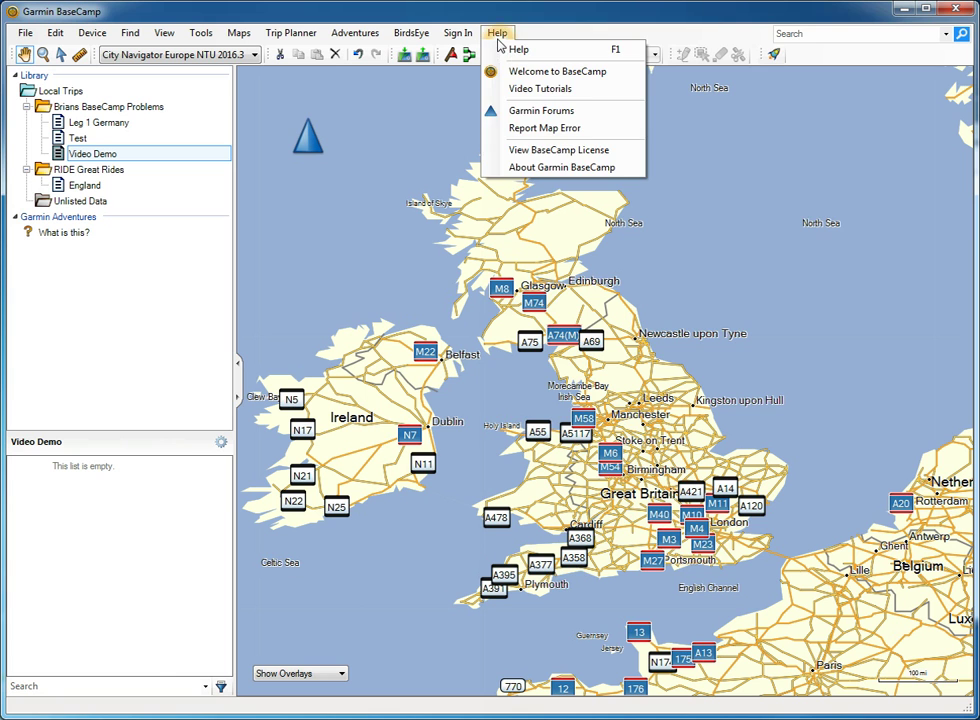
pyautogui.click(523, 167)
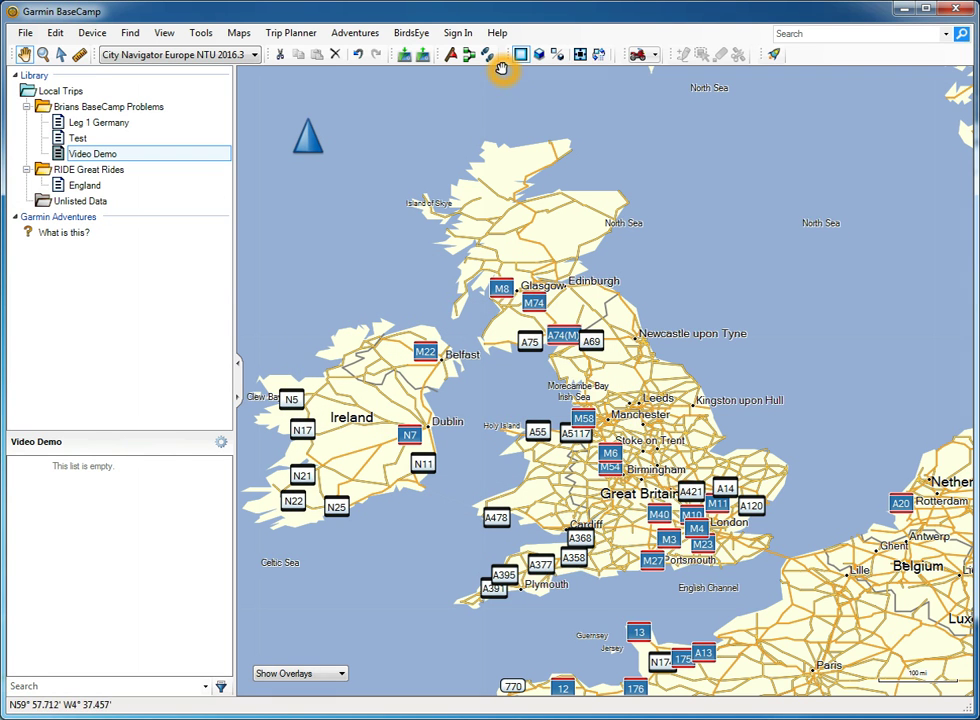
pyautogui.click(463, 349)
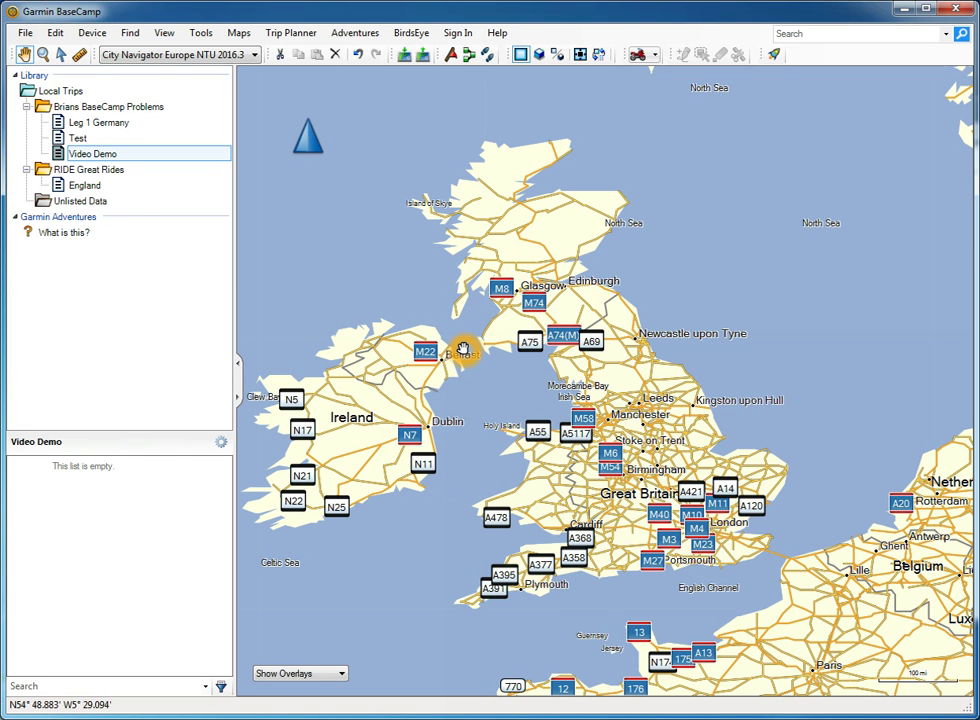
pyautogui.click(465, 420)
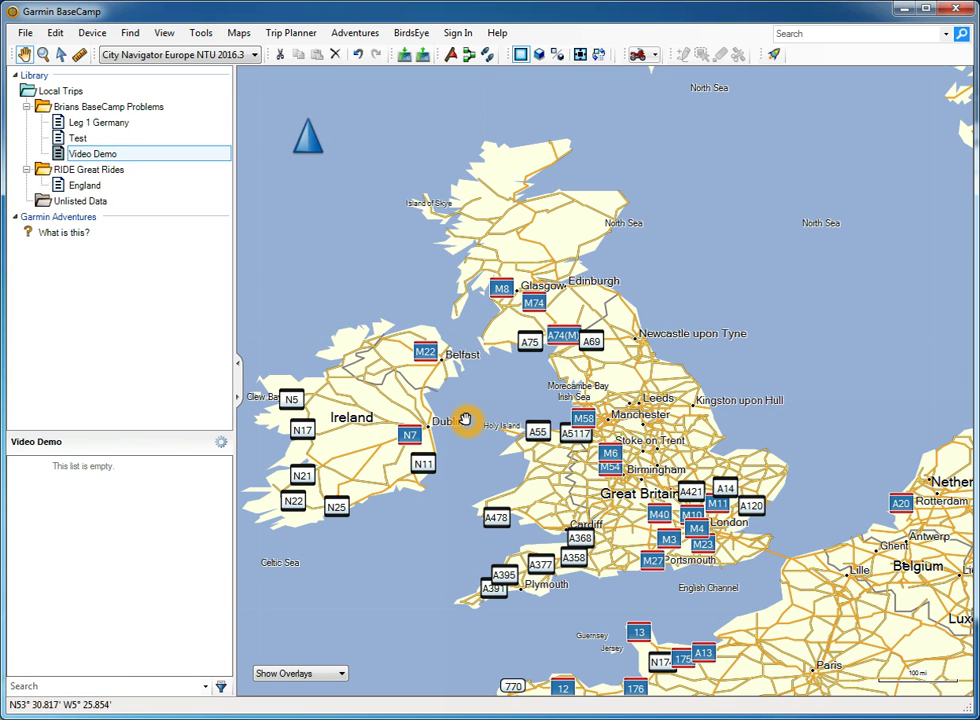